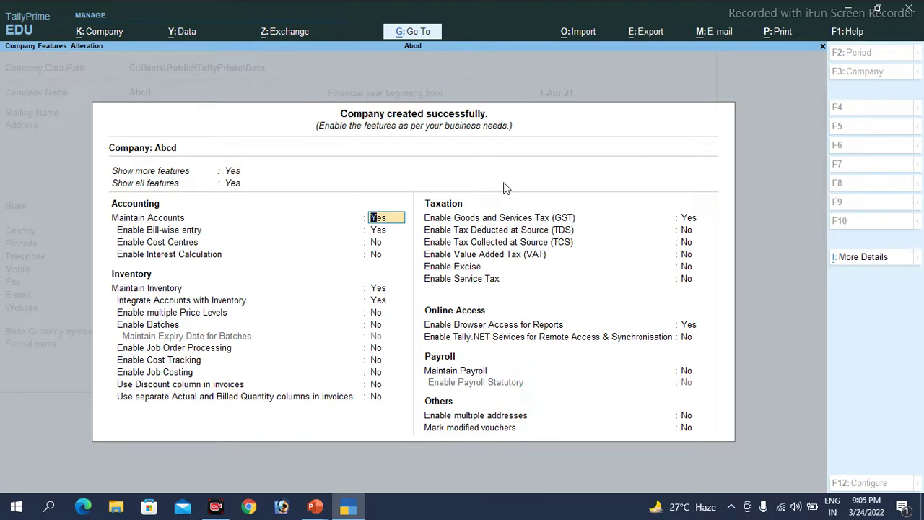
Accept the company features for Abcd and open voucher entry from the Gateway of Tally
key(ctrl)
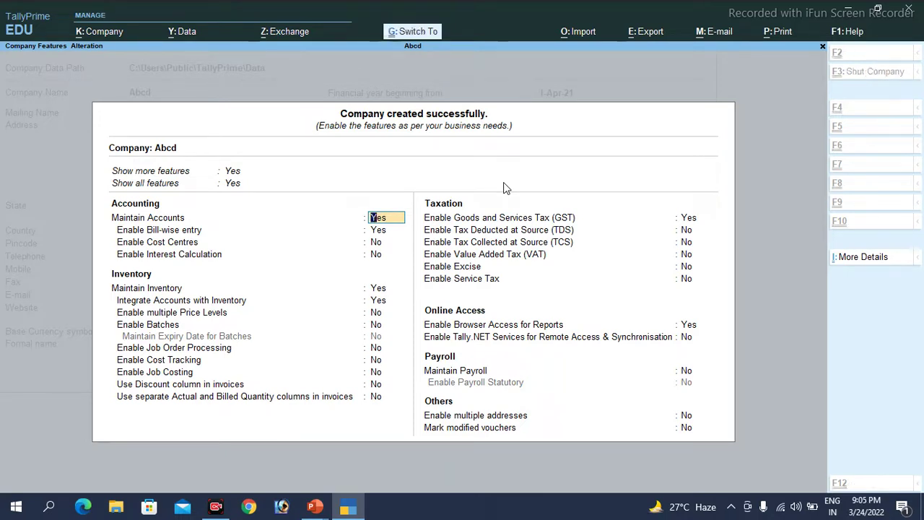
key(ctrl+a)
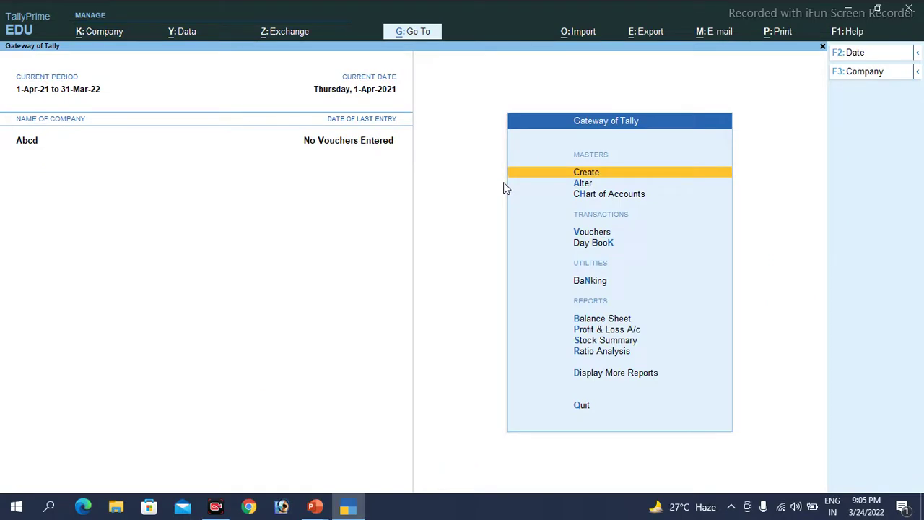
key(Down)
key(Down)
key(Down)
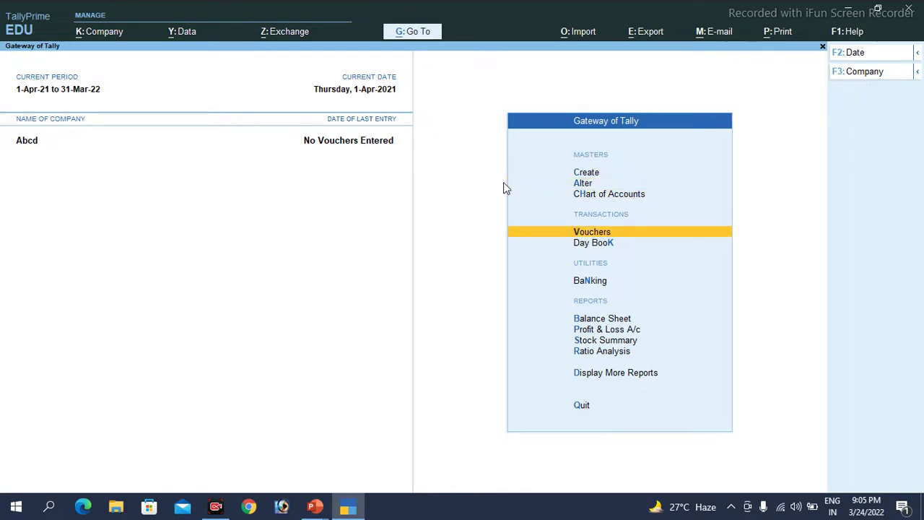
key(Return)
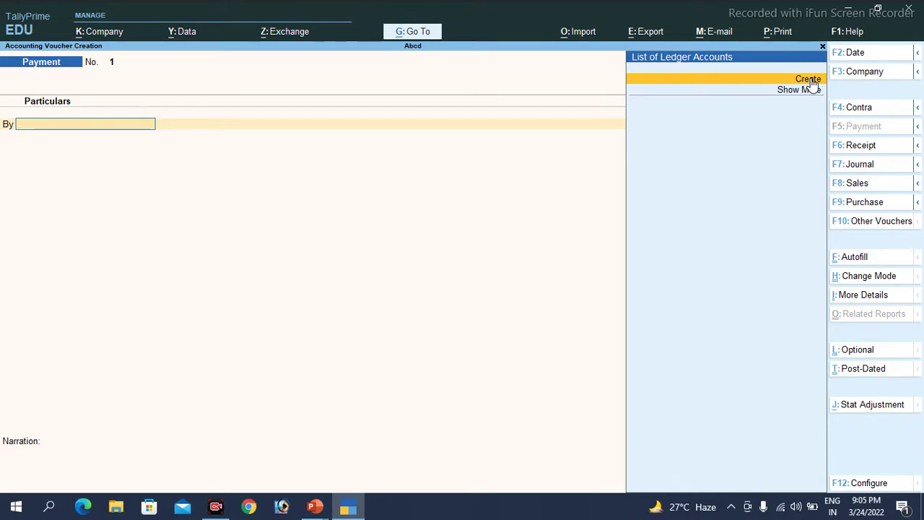
Check the business-commencement transaction on the PowerPoint slide and change the TallyPrime voucher type to Receipt
key(alt+Tab)
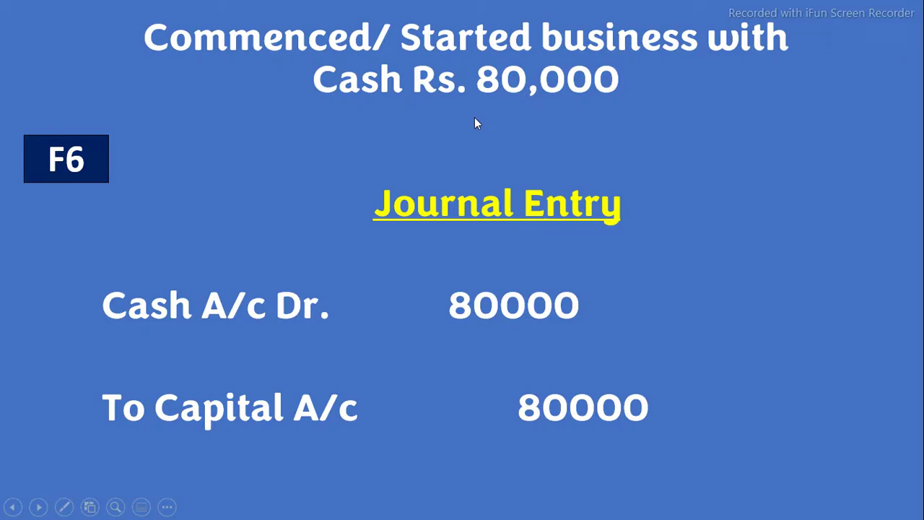
key(alt+Tab)
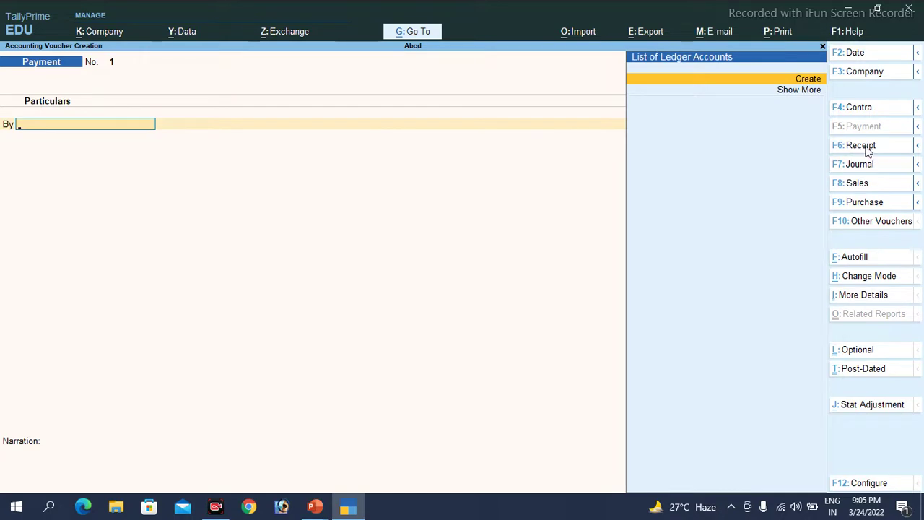
click(863, 148)
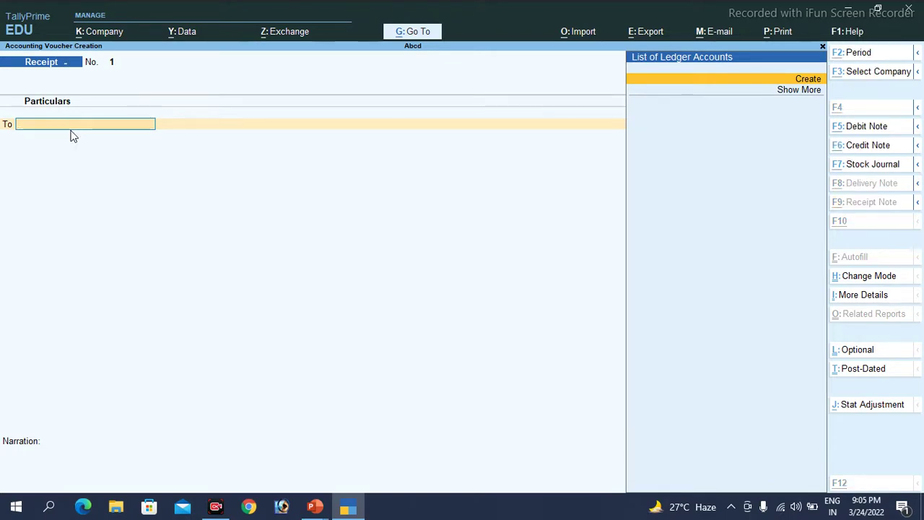
Create a ledger named Capital A/c under the Capital Account group, keeping the default mailing details, and save it
key(alt+c)
text(Capit)
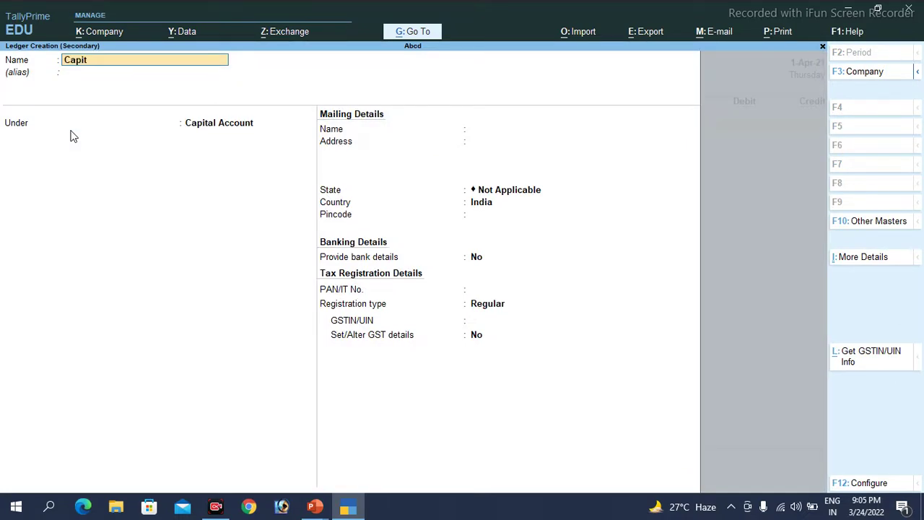
text(al A/c)
key(Return)
key(Return)
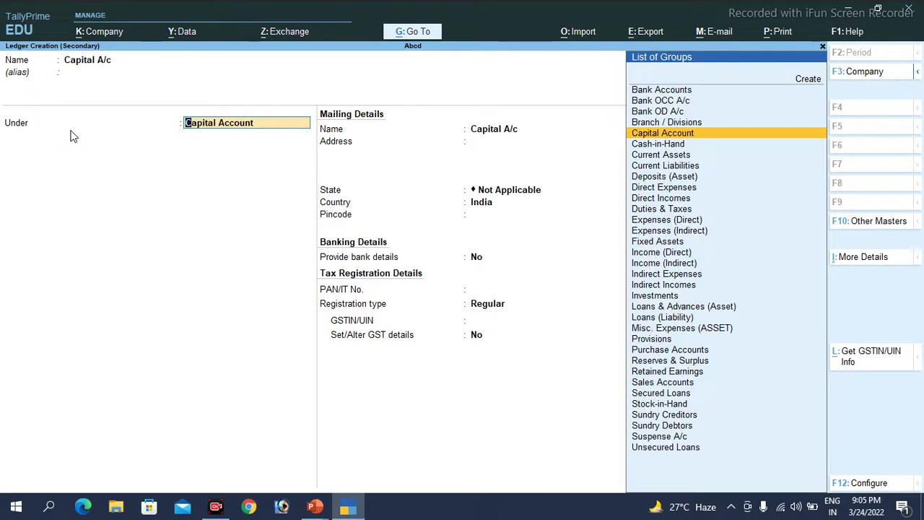
key(Return)
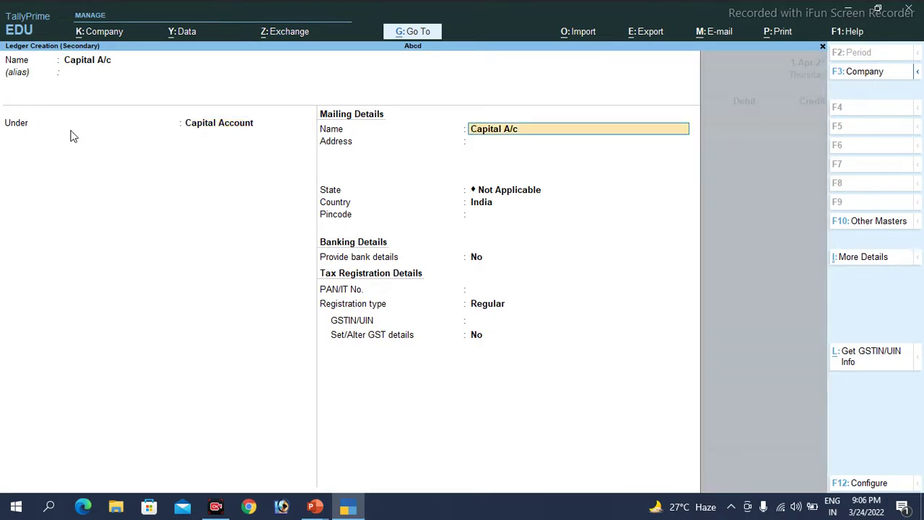
key(Return)
key(Return)
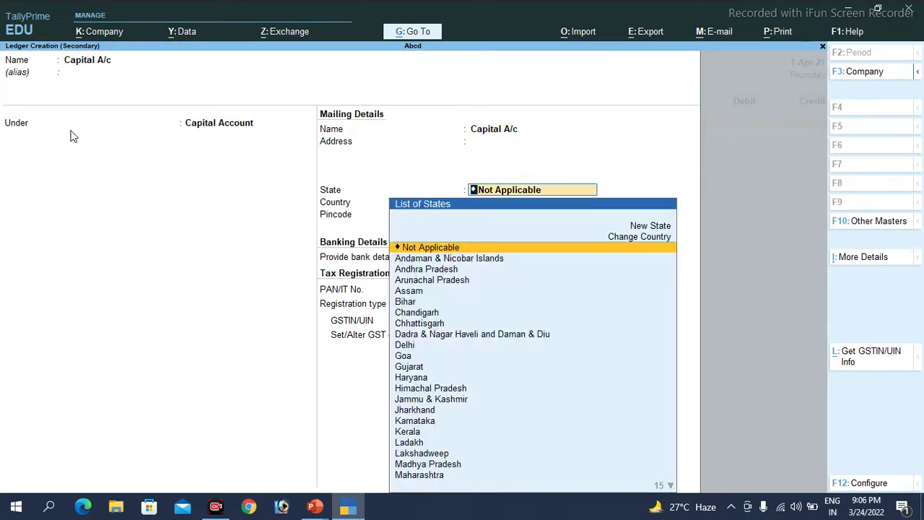
key(Return)
key(Return)
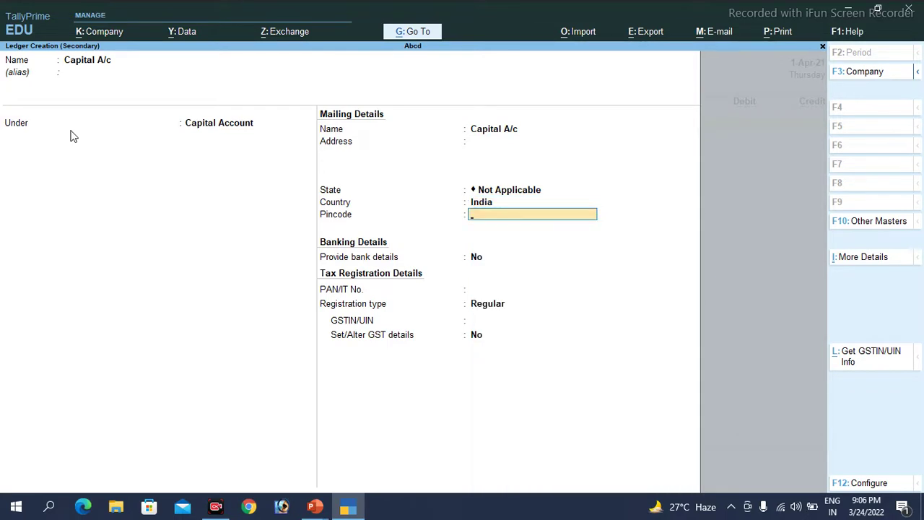
key(ctrl)
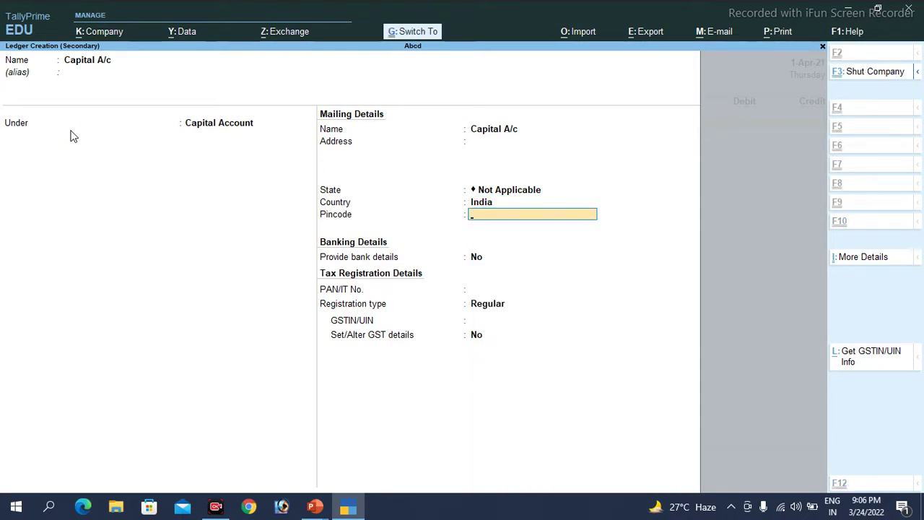
key(ctrl+a)
Credit Capital A/c with 80000, debit Cash with the same amount, and save the receipt voucher
text(80000)
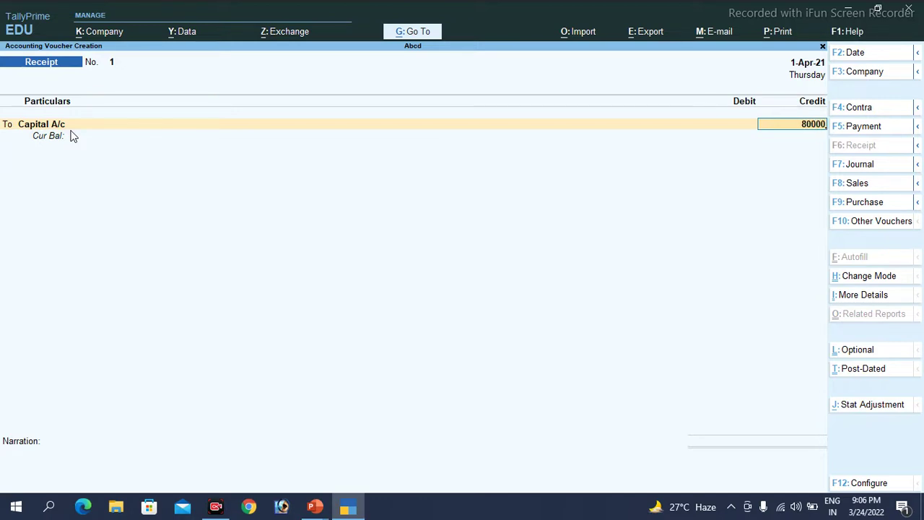
key(Return)
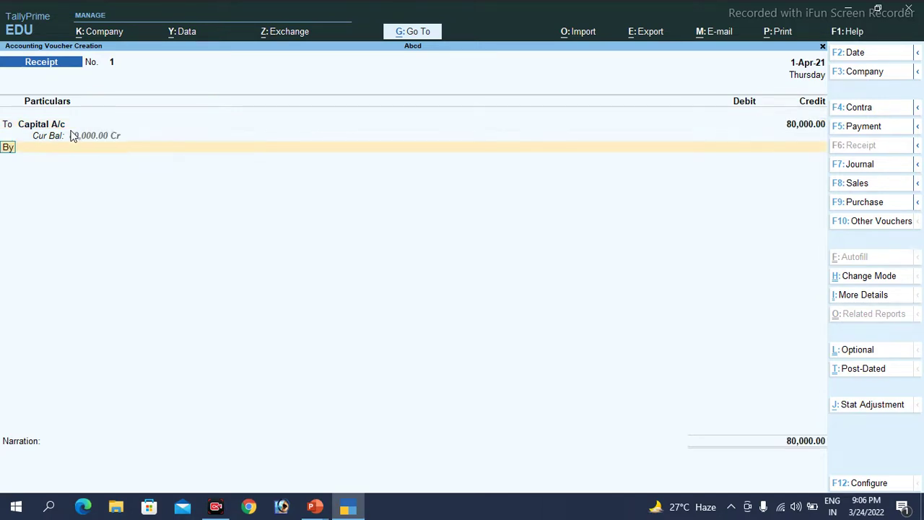
key(Return)
key(Down)
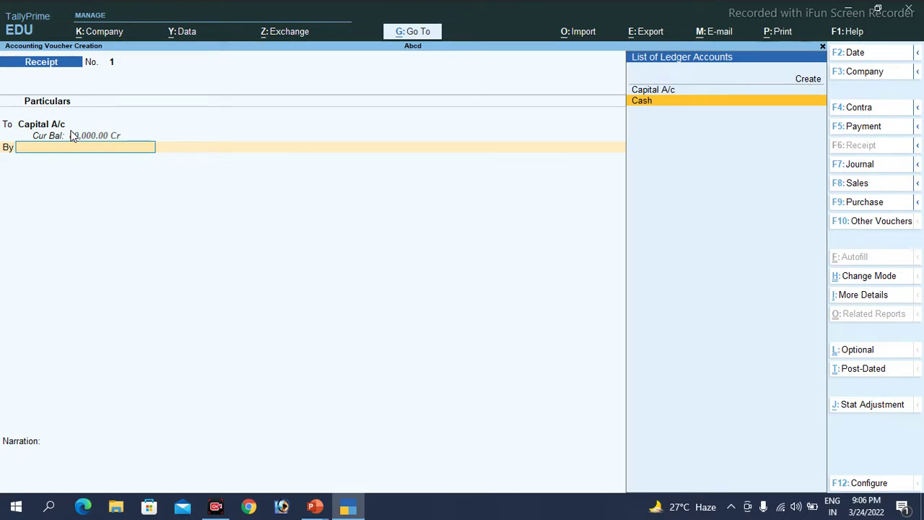
key(Return)
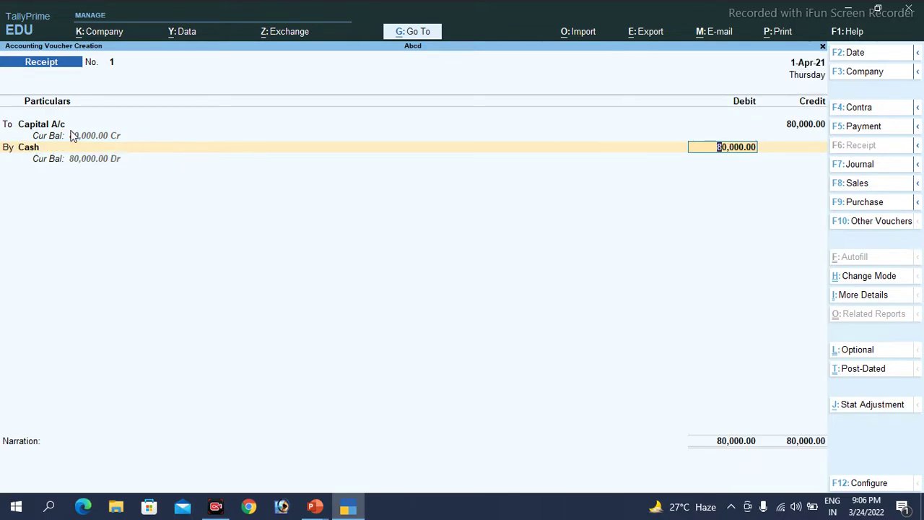
key(ctrl)
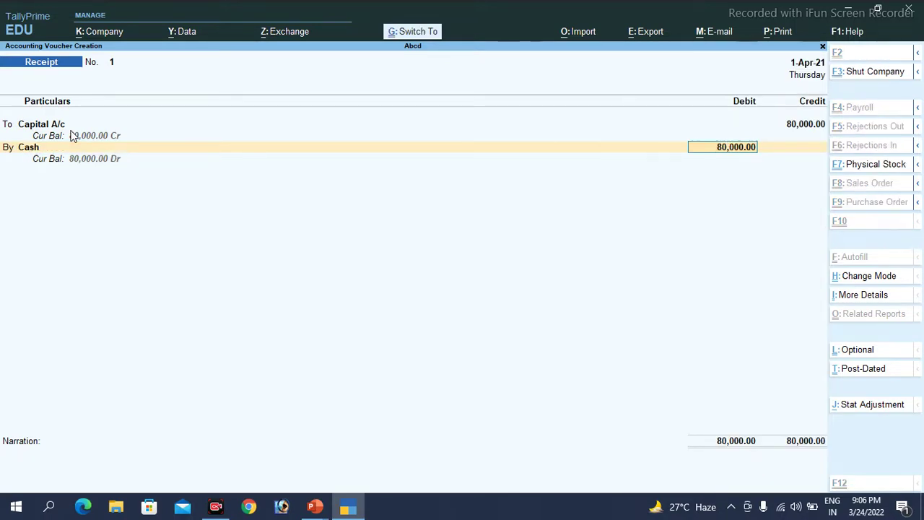
key(ctrl+a)
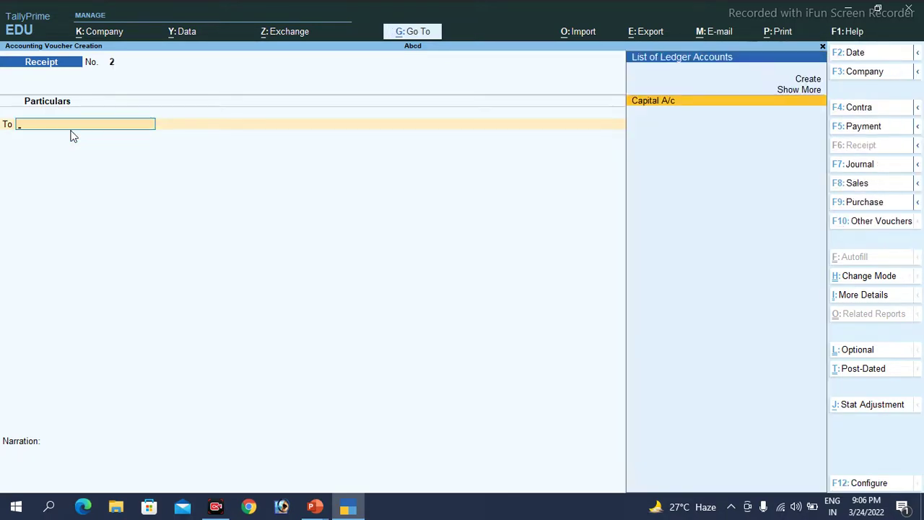
Look up the next transaction in the PowerPoint slides and credit Cash with 40000 in a TallyPrime Contra voucher
key(alt+Tab)
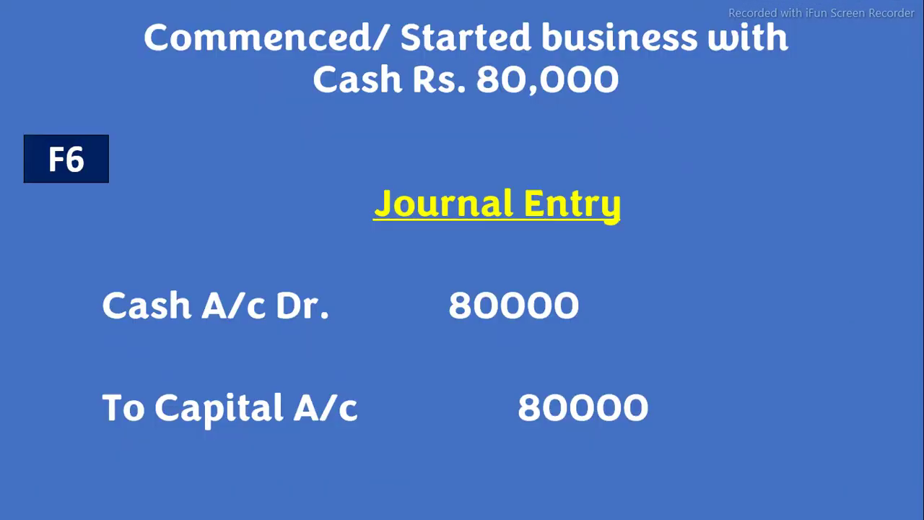
key(Right)
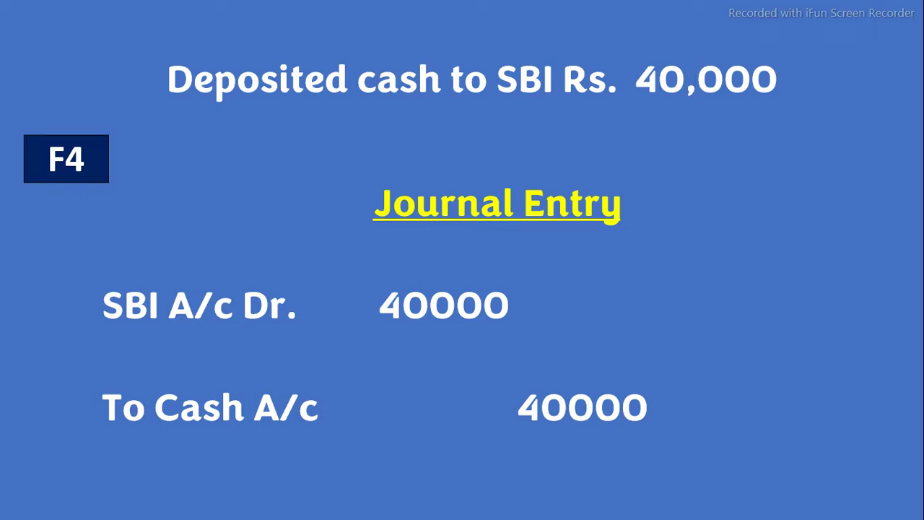
key(alt+Tab)
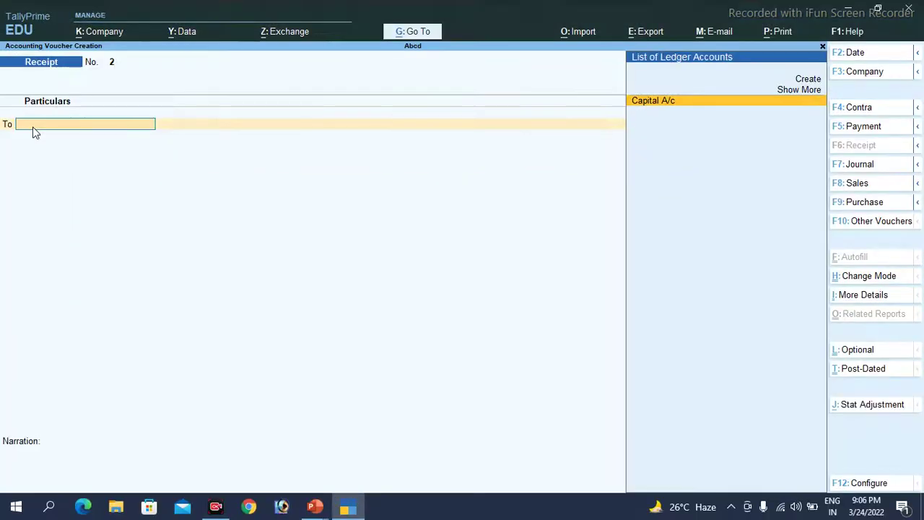
click(853, 114)
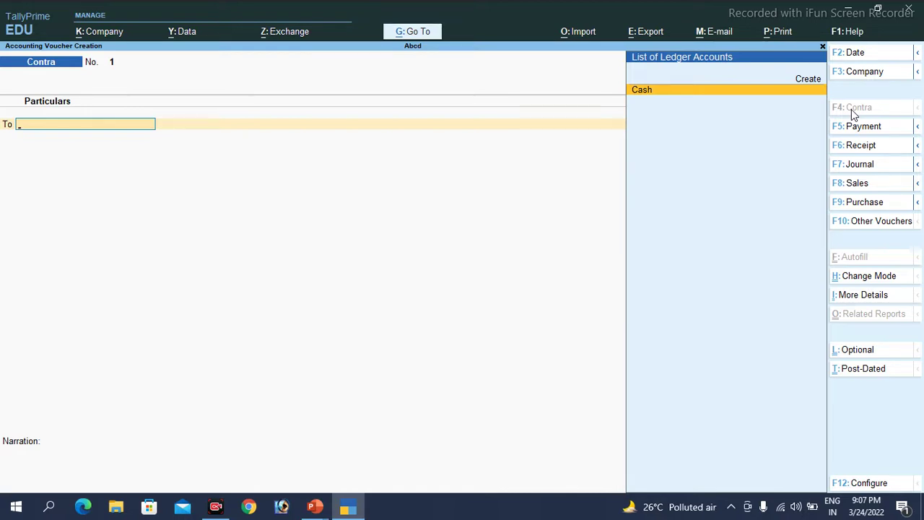
key(Return)
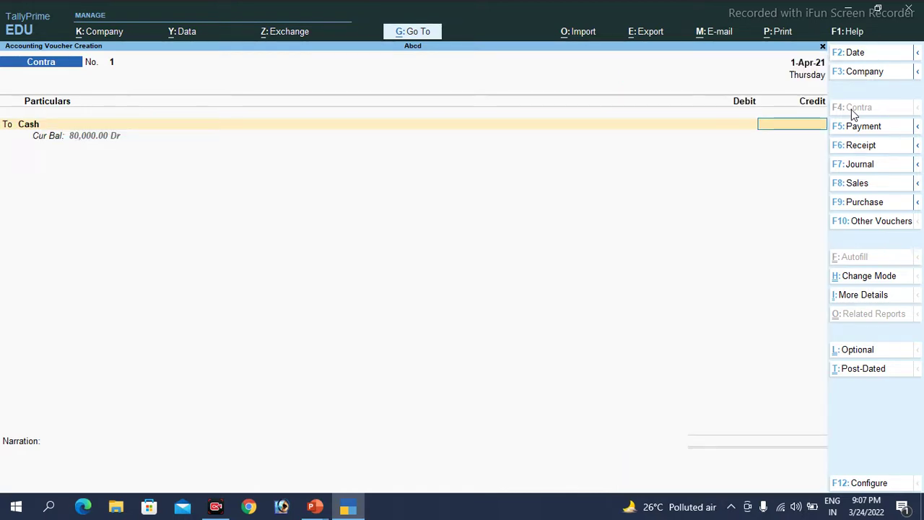
text(40000)
key(Return)
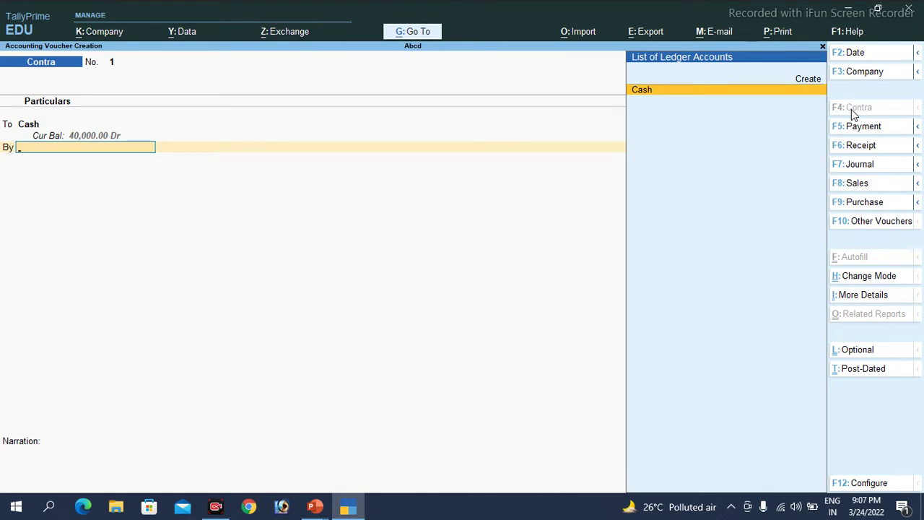
Create the ledger SBI A/c under Bank Accounts as the debit account for 40,000 and save the contra voucher
key(ctrl)
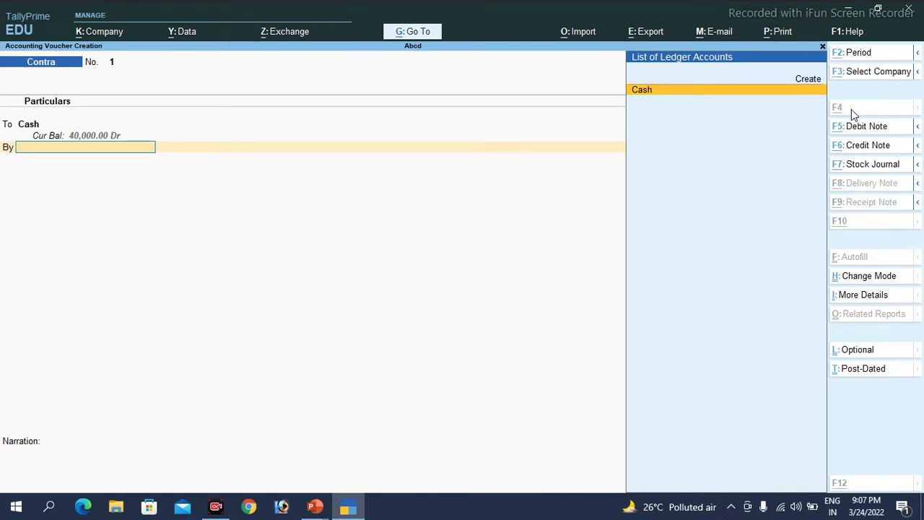
key(alt+c)
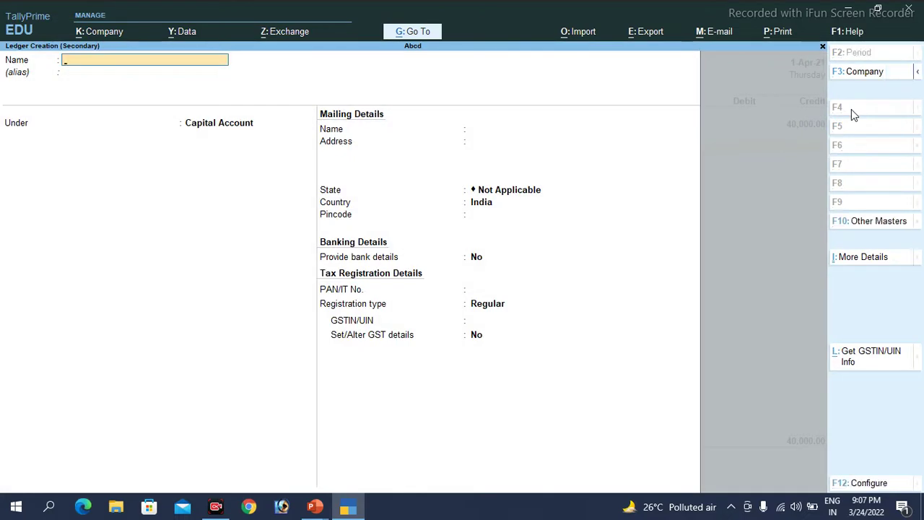
text(SBI A/c)
key(Return)
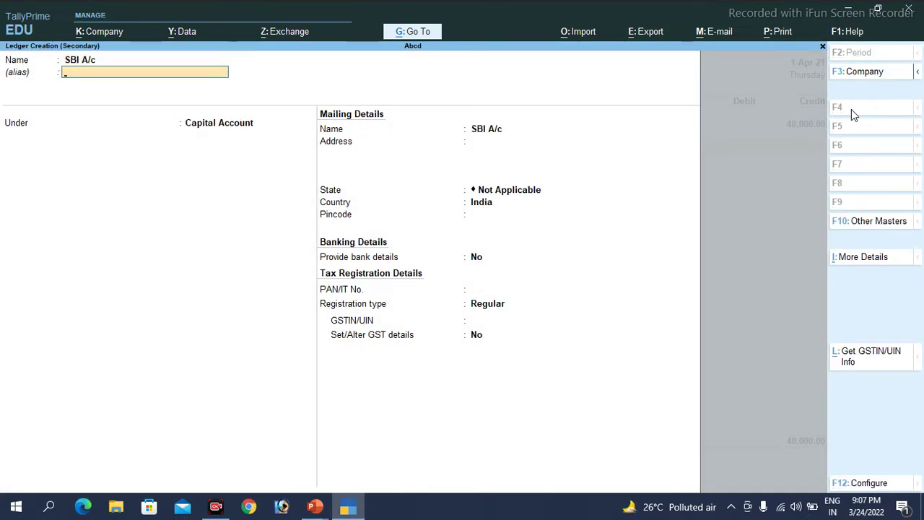
key(Return)
text(Ban)
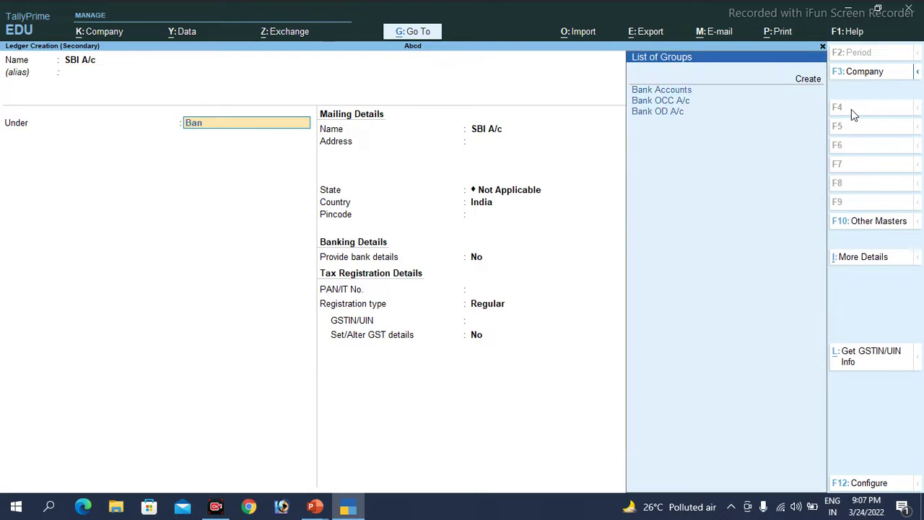
key(Return)
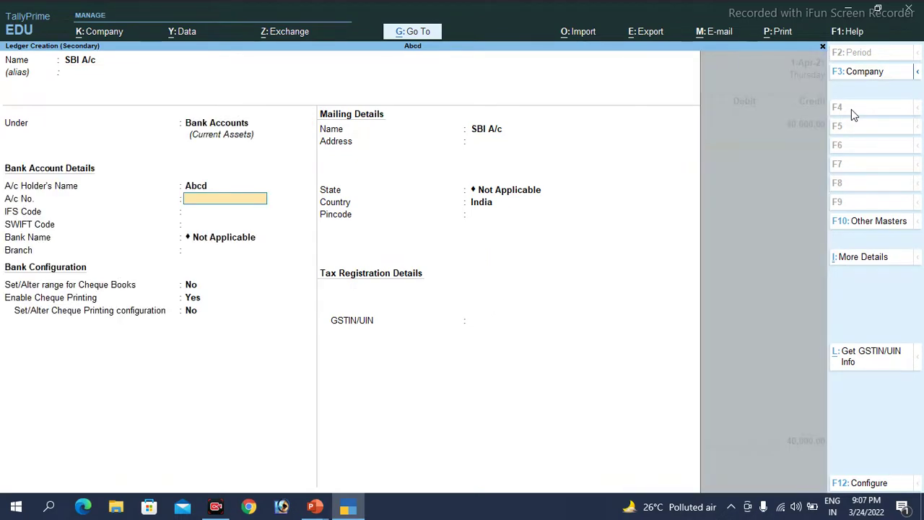
key(Return)
key(Return)
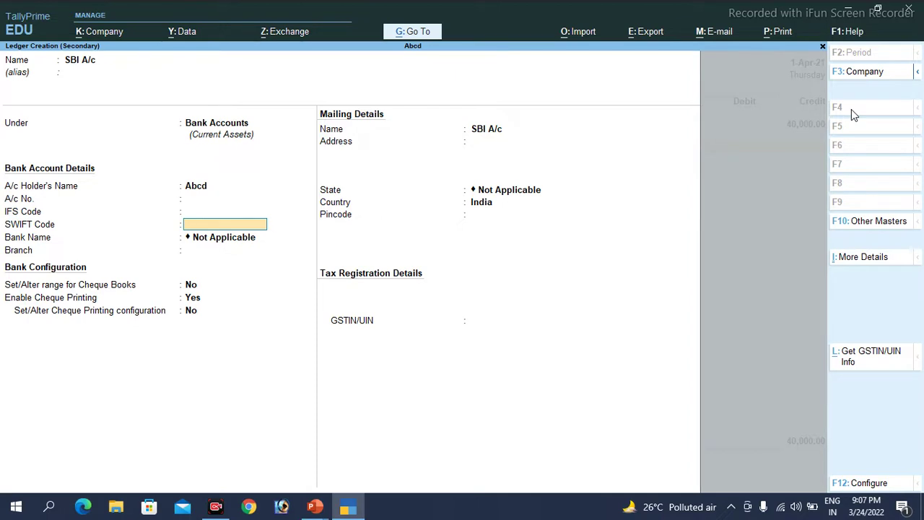
key(ctrl)
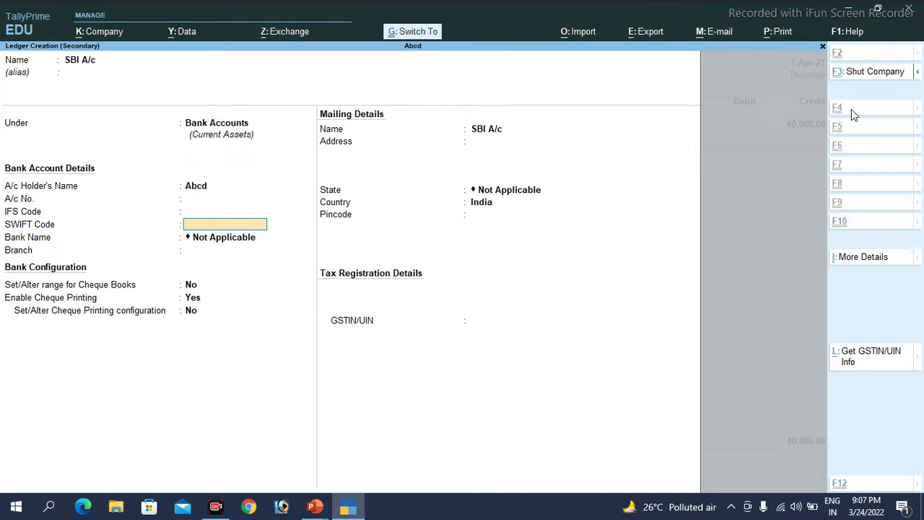
key(ctrl+a)
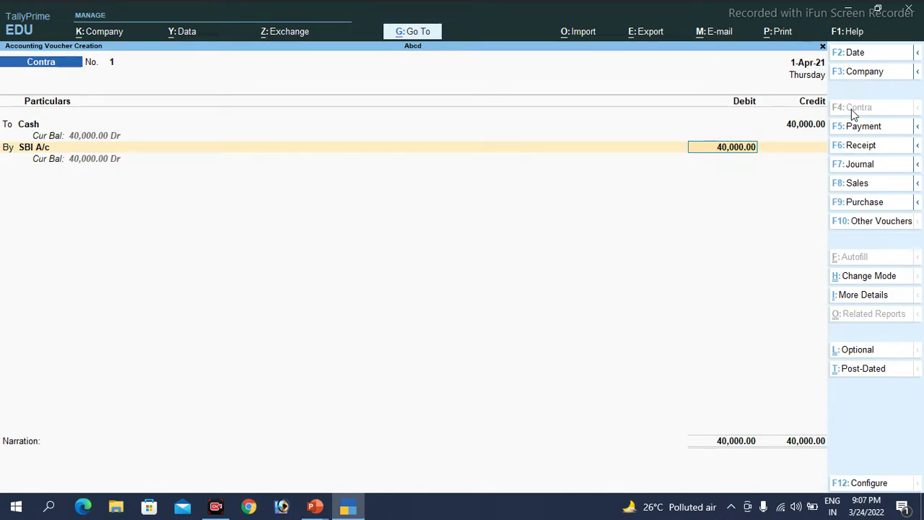
key(ctrl)
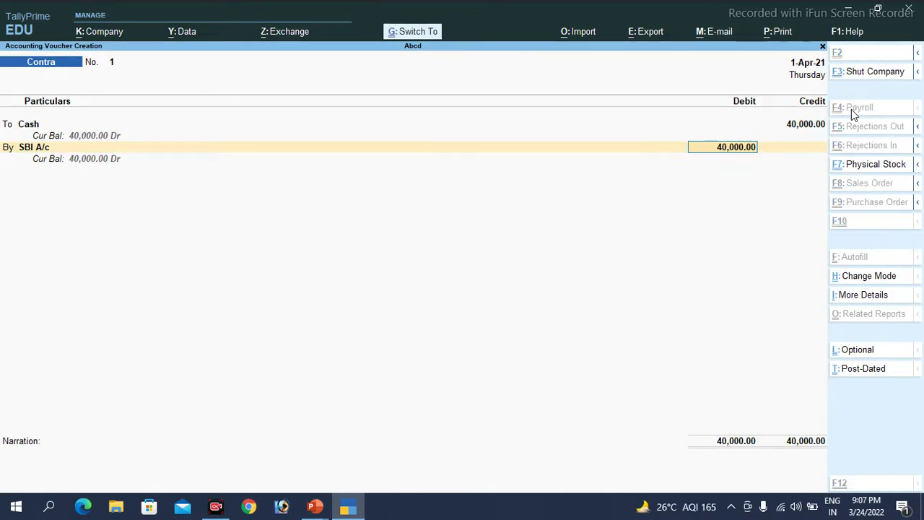
key(ctrl+a)
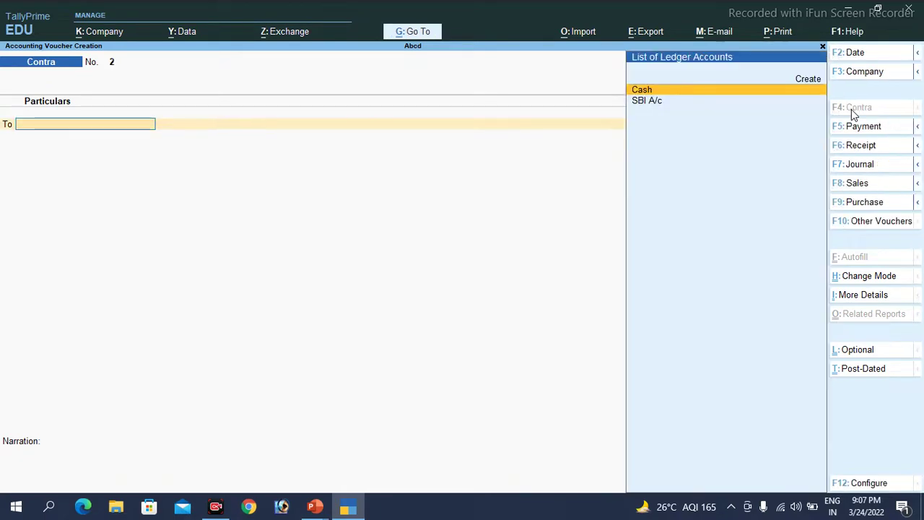
Look up the next transaction in the PowerPoint slides and start a TallyPrime Purchase voucher in Accounting Invoice mode
key(alt+Tab)
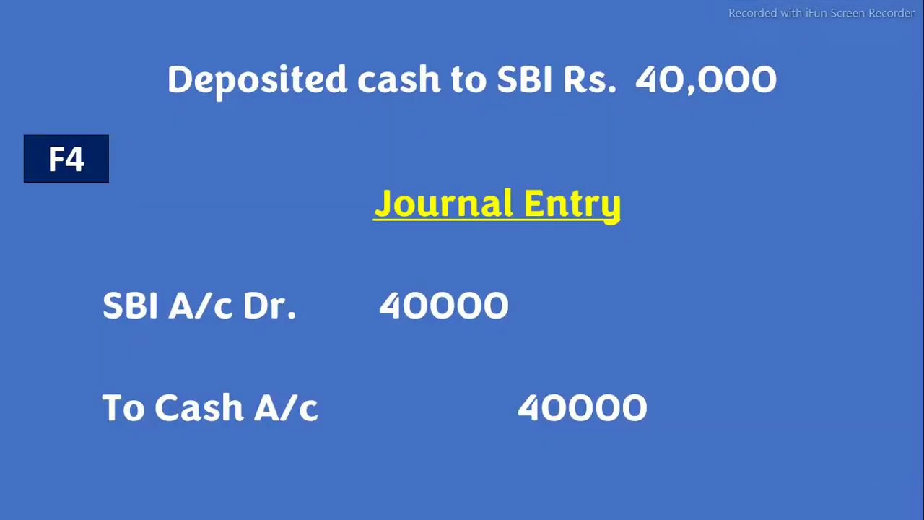
key(Right)
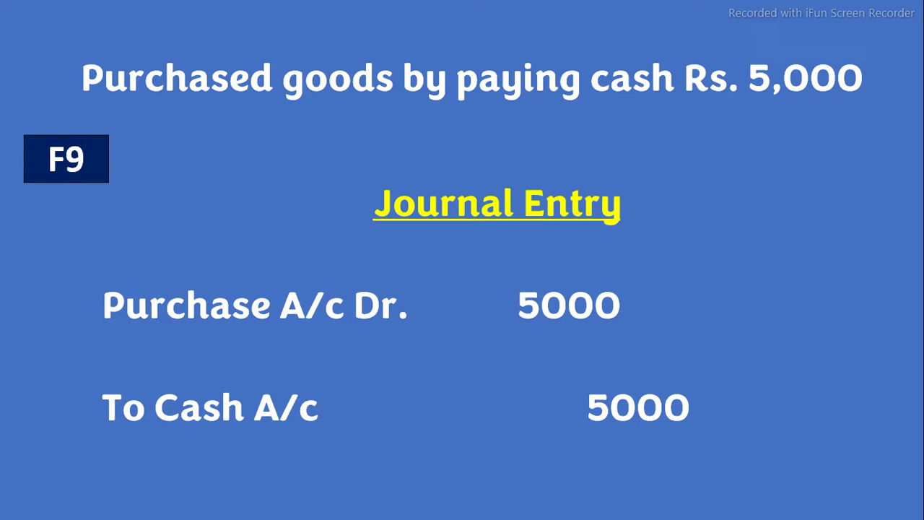
key(alt+Tab)
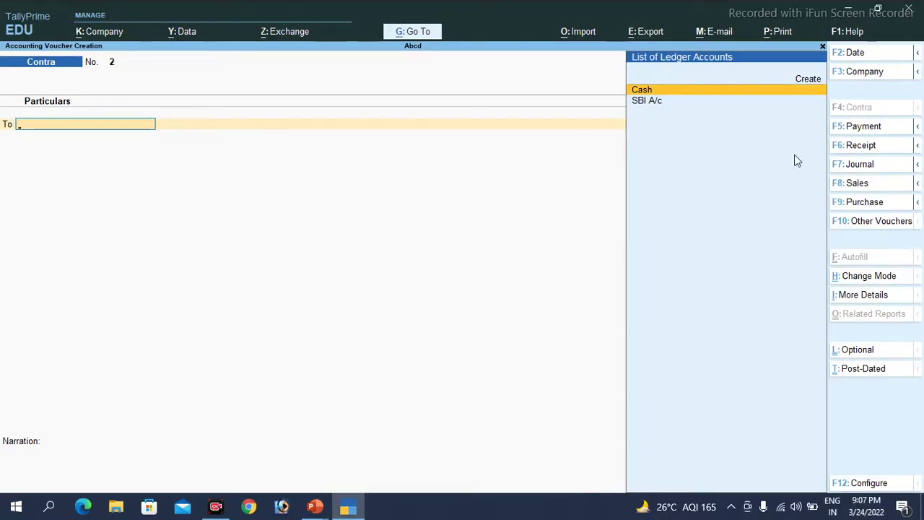
click(865, 203)
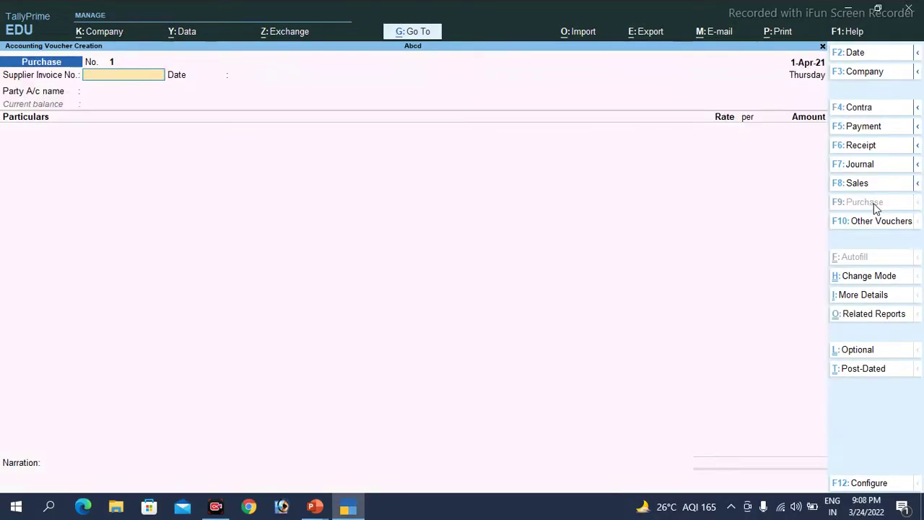
click(884, 278)
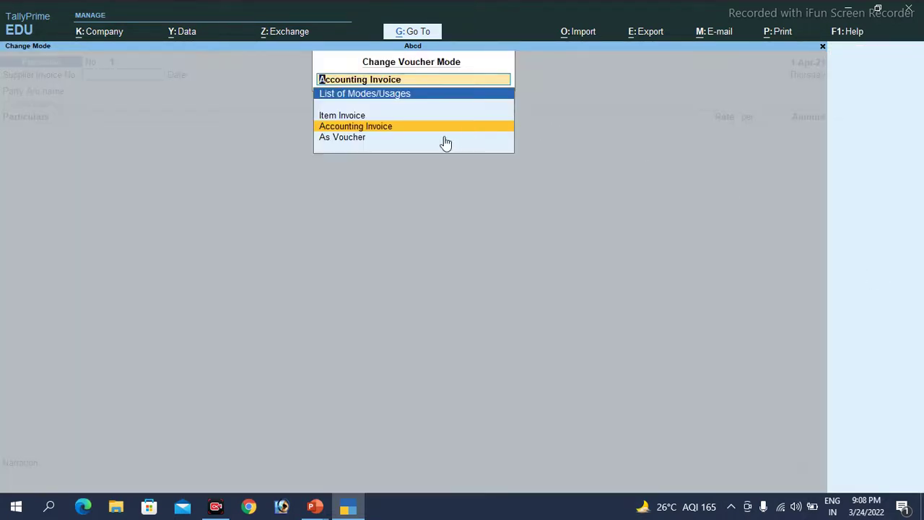
click(357, 131)
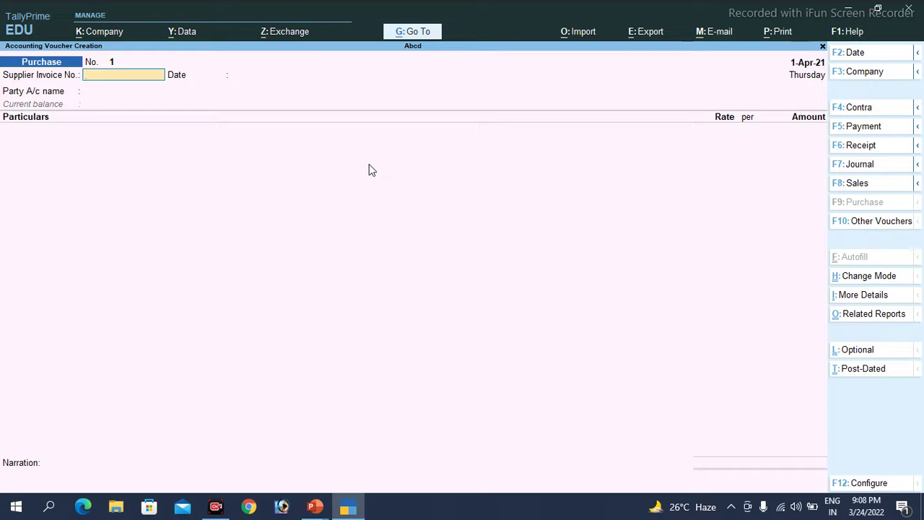
Enter supplier invoice number 52 dated 1-Apr-21 and choose Cash as the party account
text(52)
key(Return)
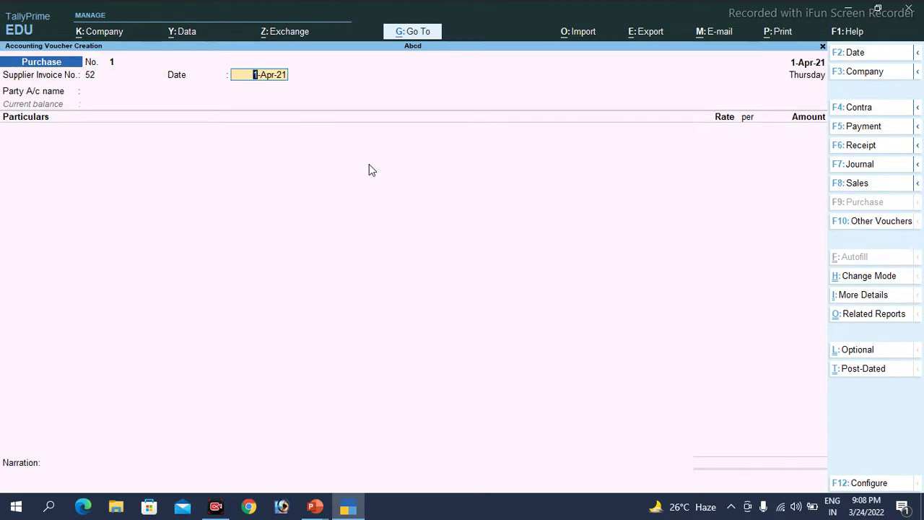
key(Return)
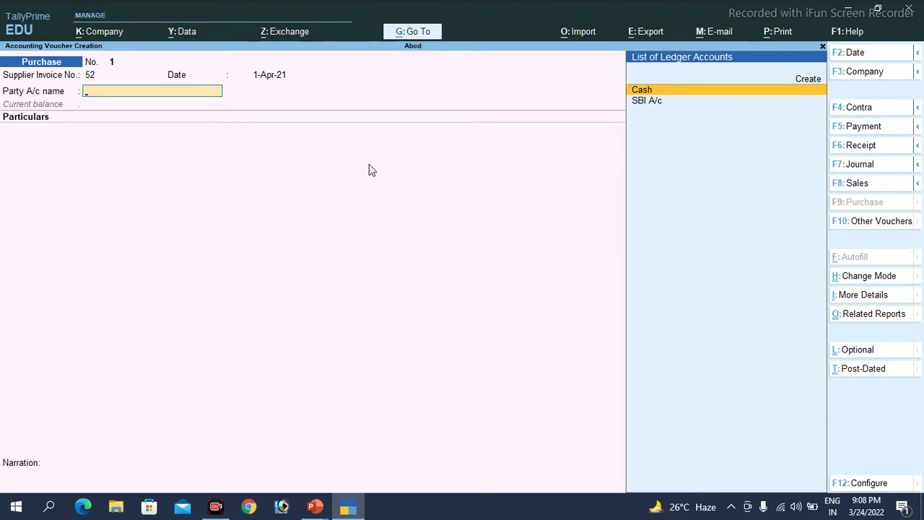
key(Return)
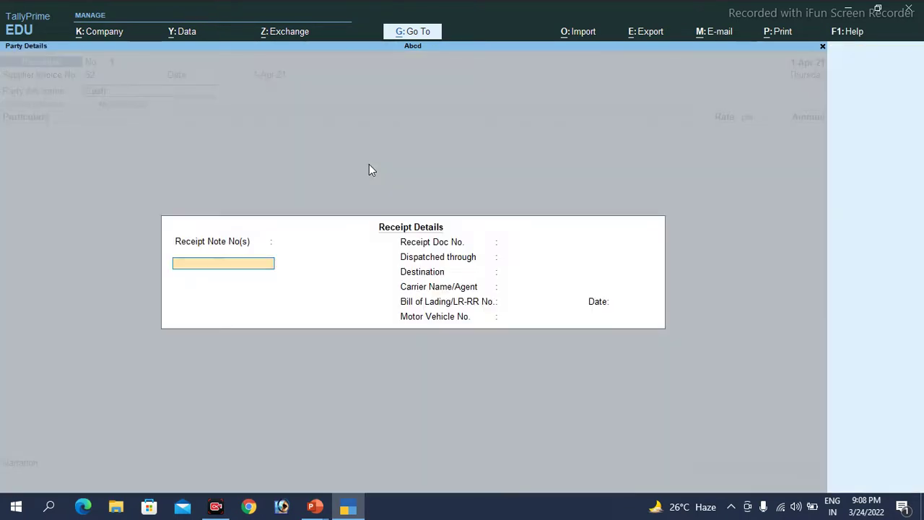
Leave the receipt details blank and accept the default party details for Cash
key(Return)
key(Return)
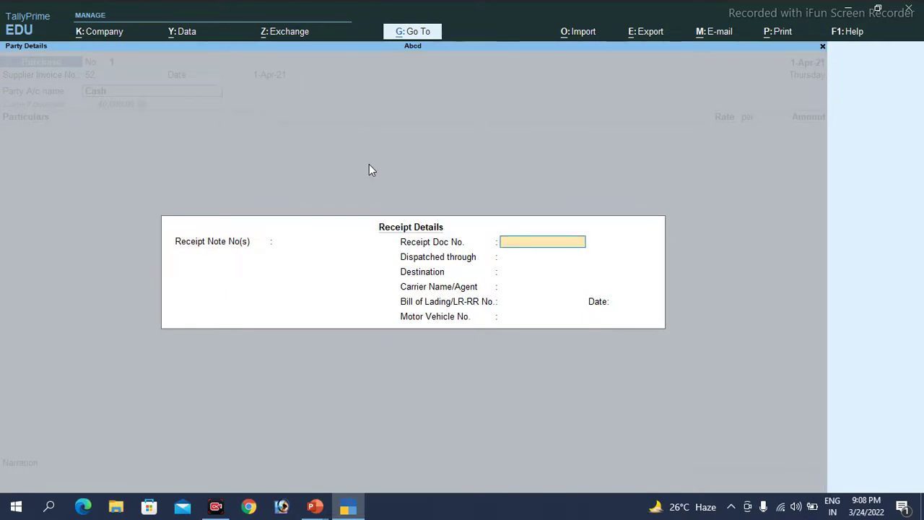
key(Return)
key(Return)
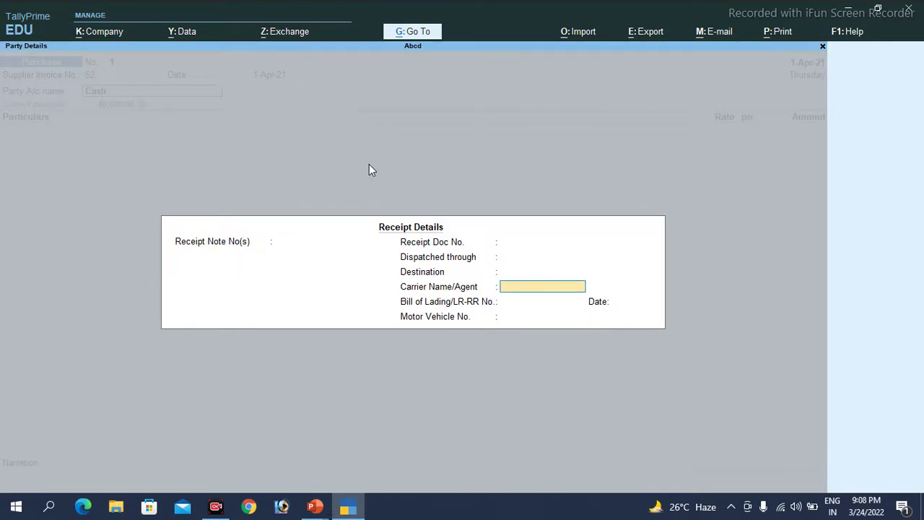
key(ctrl+a)
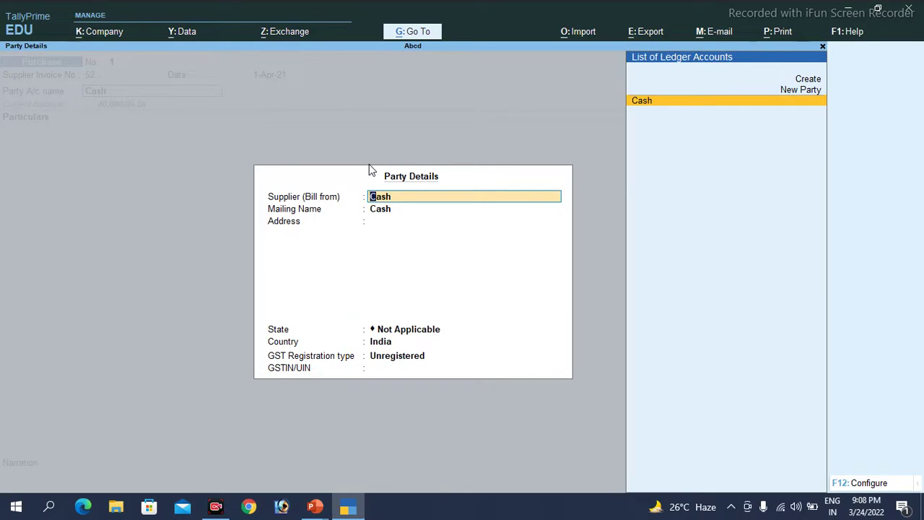
key(Return)
key(Return)
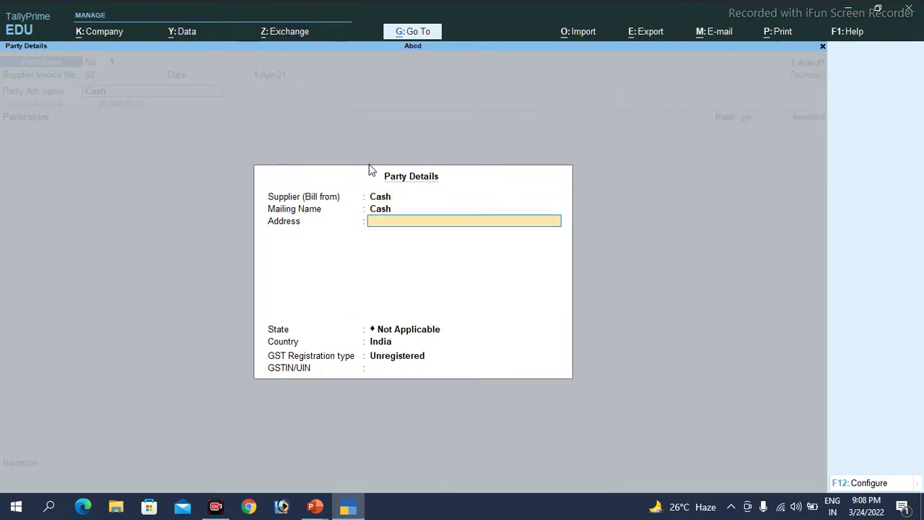
key(ctrl+a)
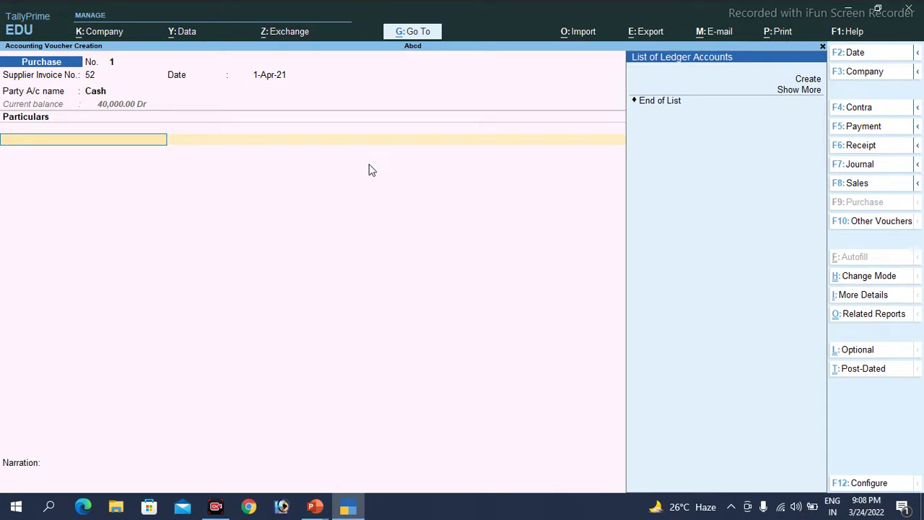
Create the ledger Purchase A/c under the Purchase Accounts group, keep GST applicable, and save it into the voucher
click(809, 79)
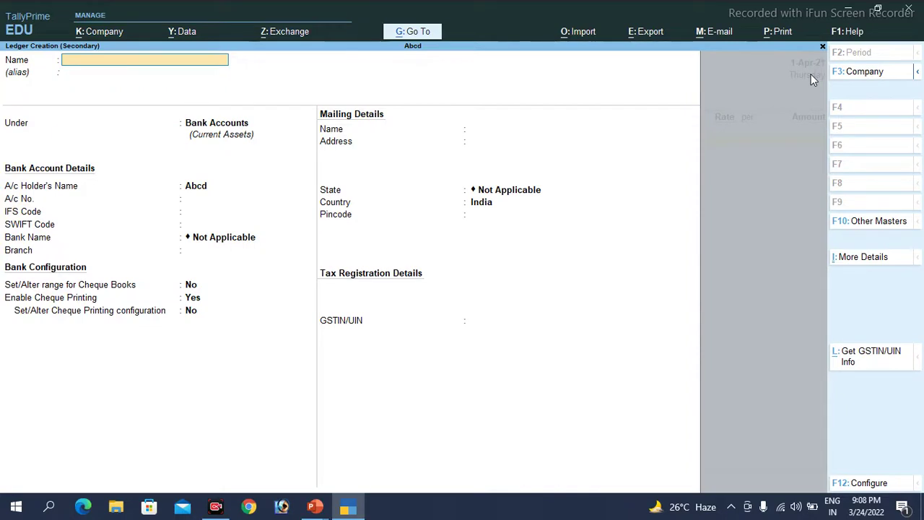
text(Purchase A/c)
key(Return)
key(Return)
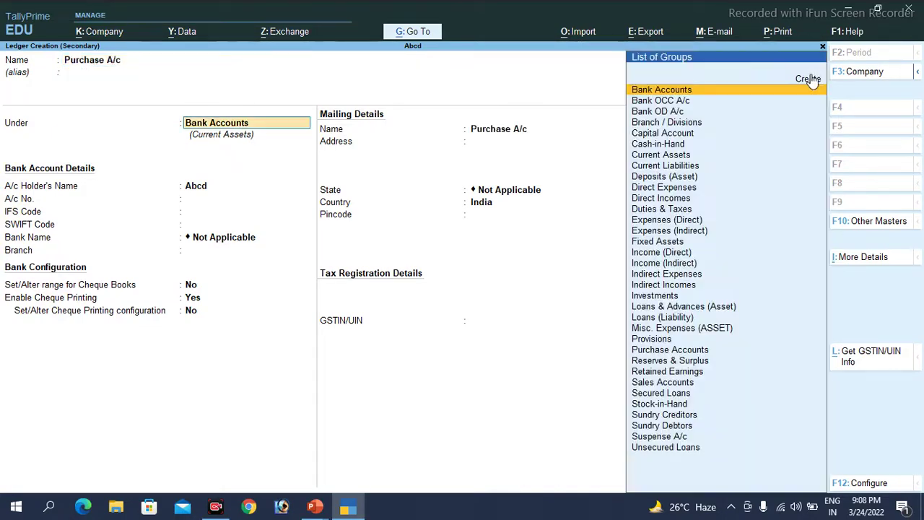
text(Pu)
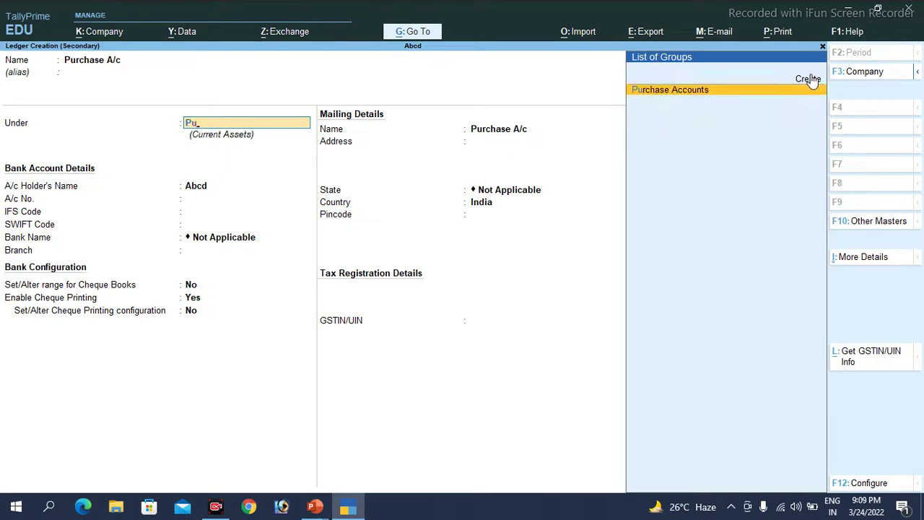
key(Return)
key(Return)
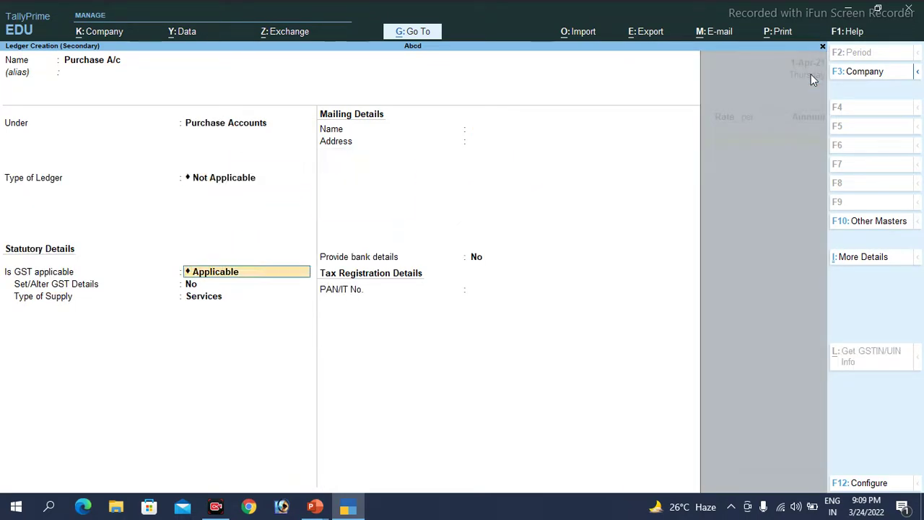
key(ctrl)
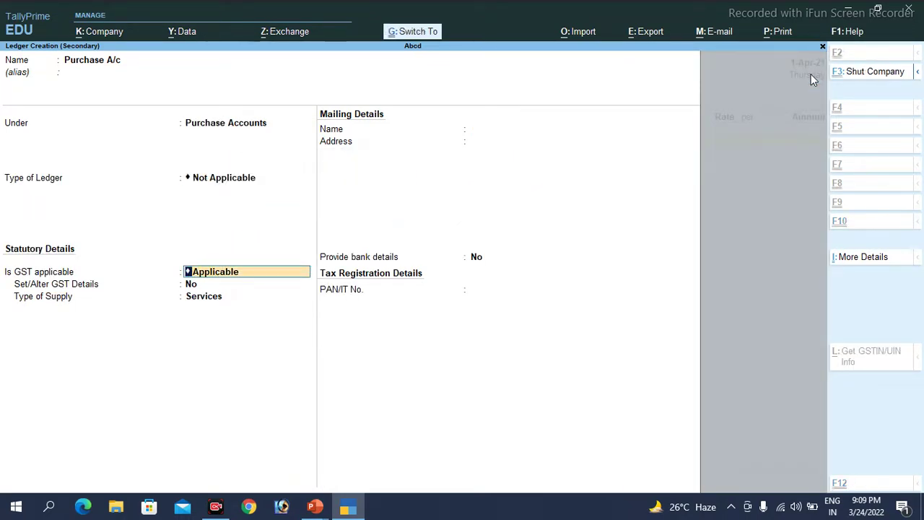
key(ctrl+a)
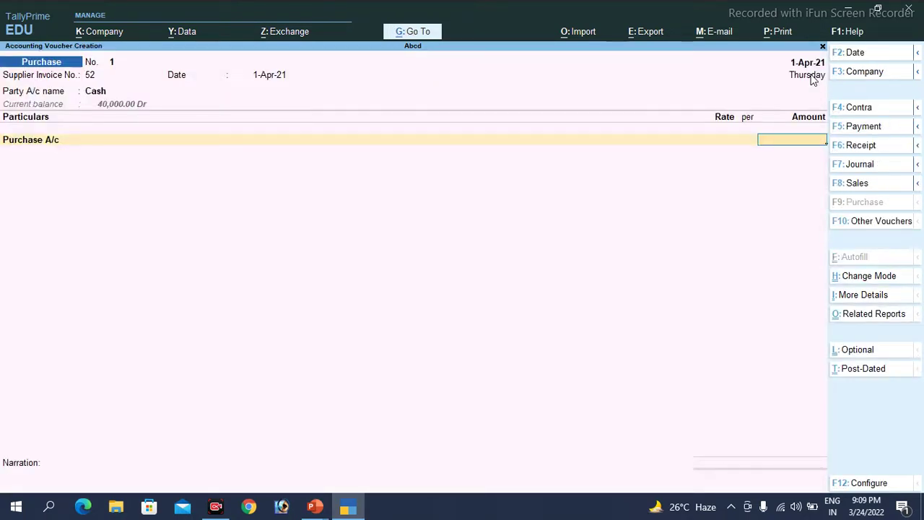
Check the amount on the PowerPoint slide, enter 5000 for Purchase A/c in TallyPrime, and save the purchase voucher
key(alt+Tab)
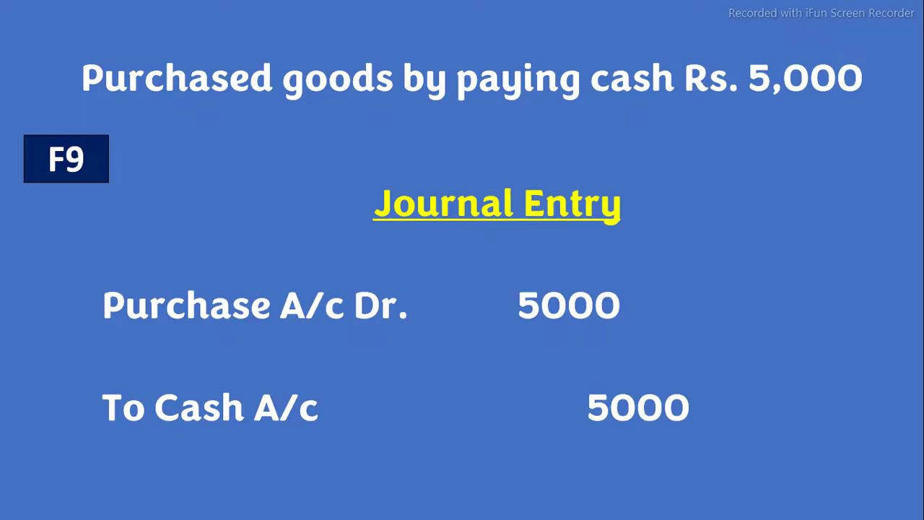
key(alt+Tab)
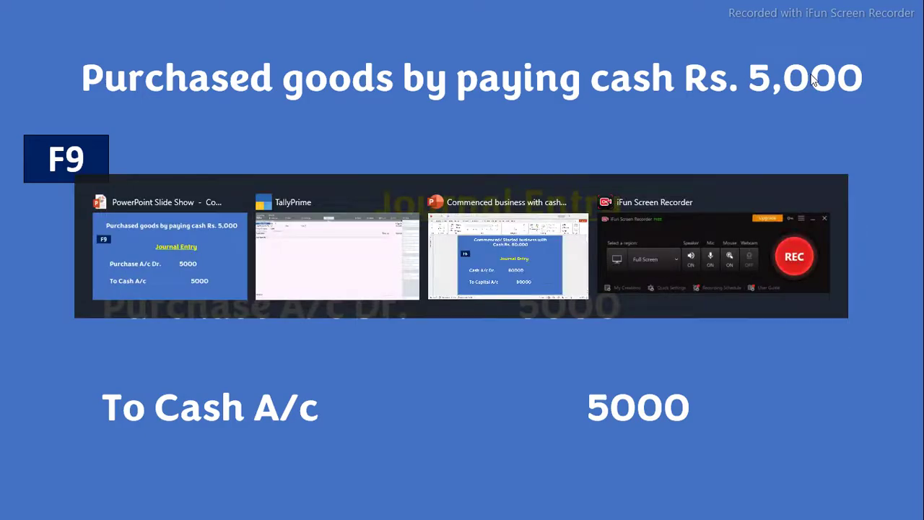
text(50000)
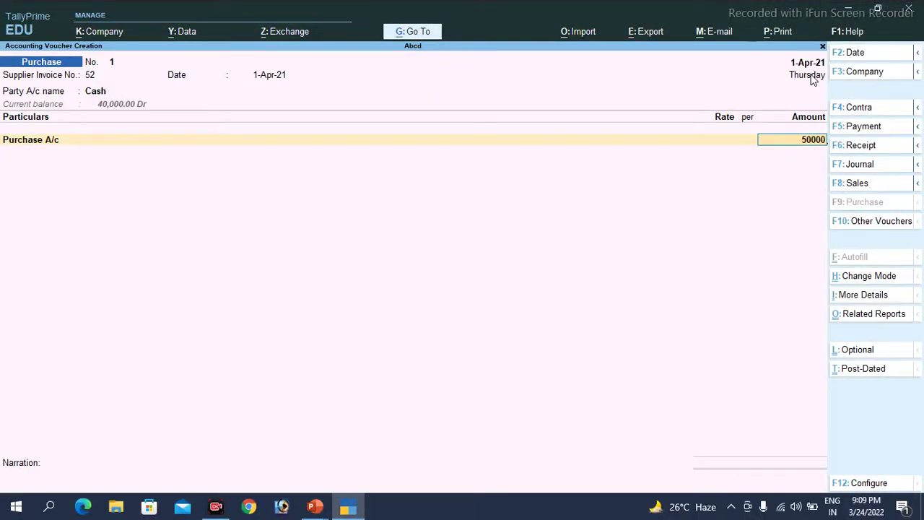
key(Return)
key(Return)
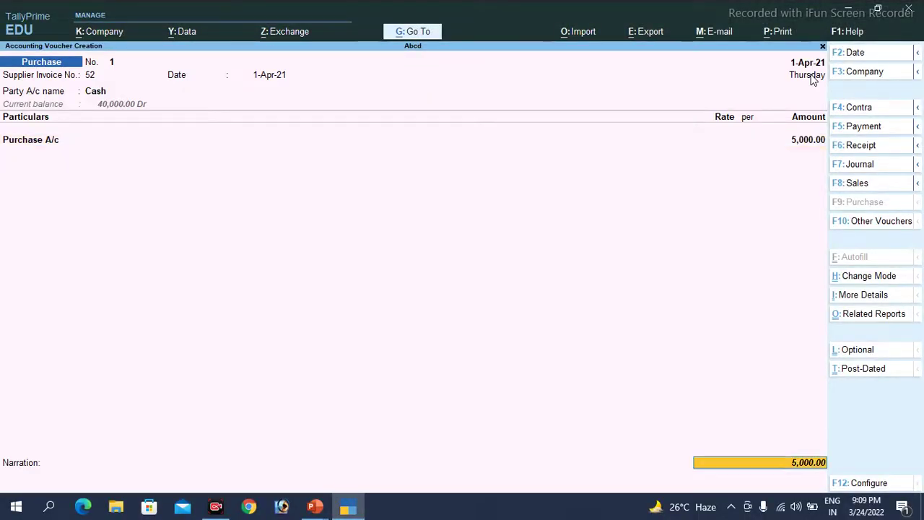
key(ctrl)
key(ctrl+a)
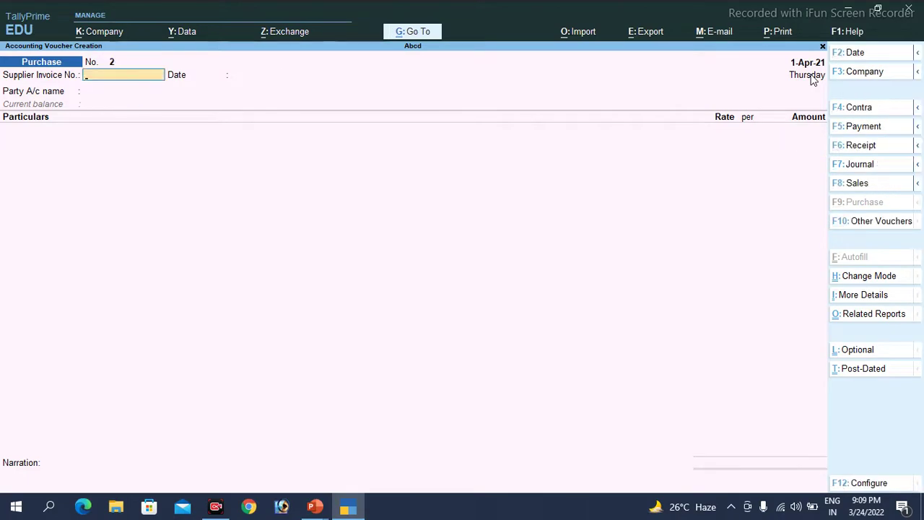
Look up the next transaction in the PowerPoint slides and leave the supplier invoice number blank in the new TallyPrime purchase voucher
key(alt+Tab)
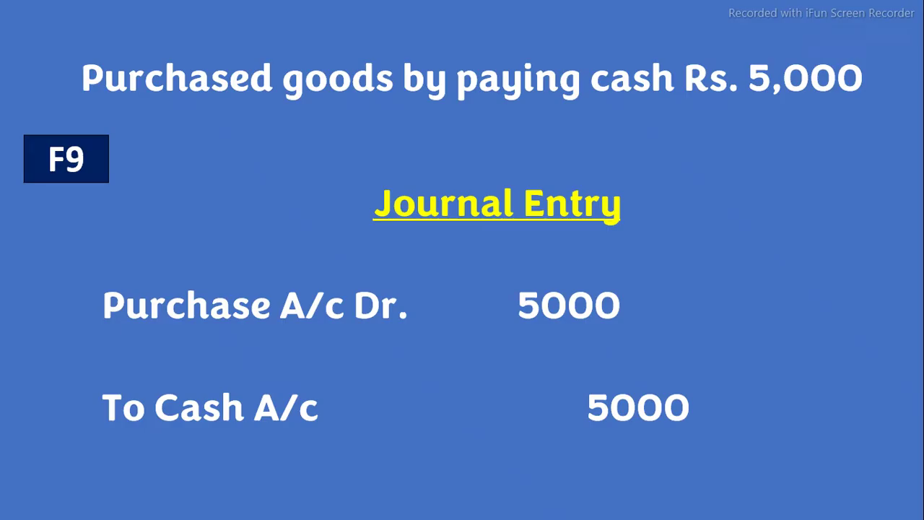
key(Right)
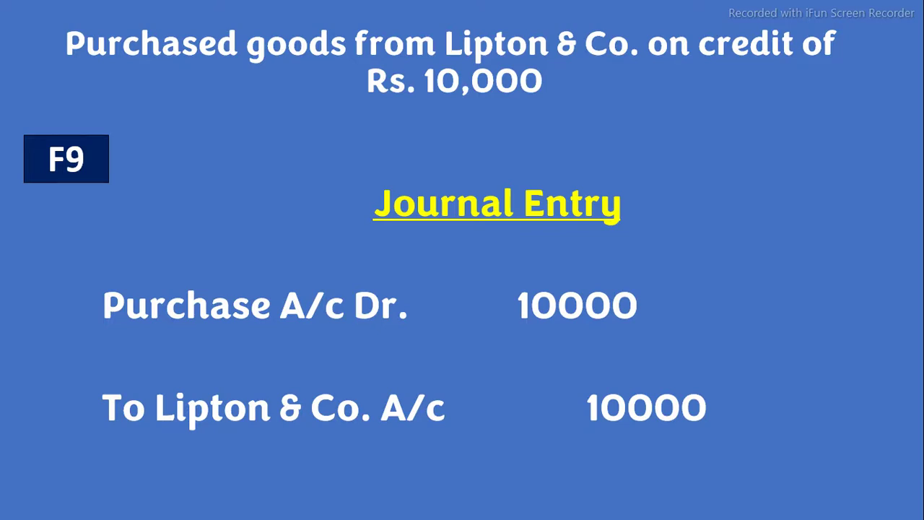
key(alt+Tab)
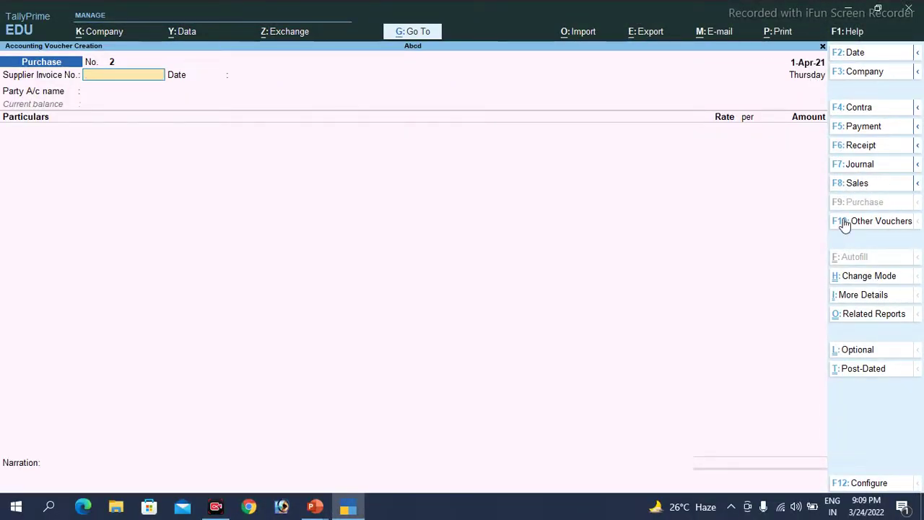
key(Return)
key(Return)
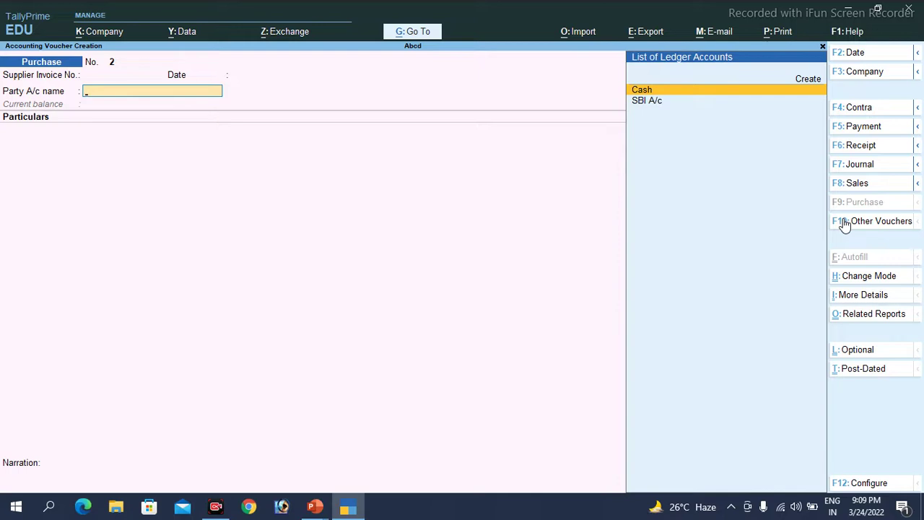
Create the ledger Lipton & Co. A/c under Sundry Creditors, keep bill-by-bill balances enabled, and save it as the purchase voucher's party
key(alt)
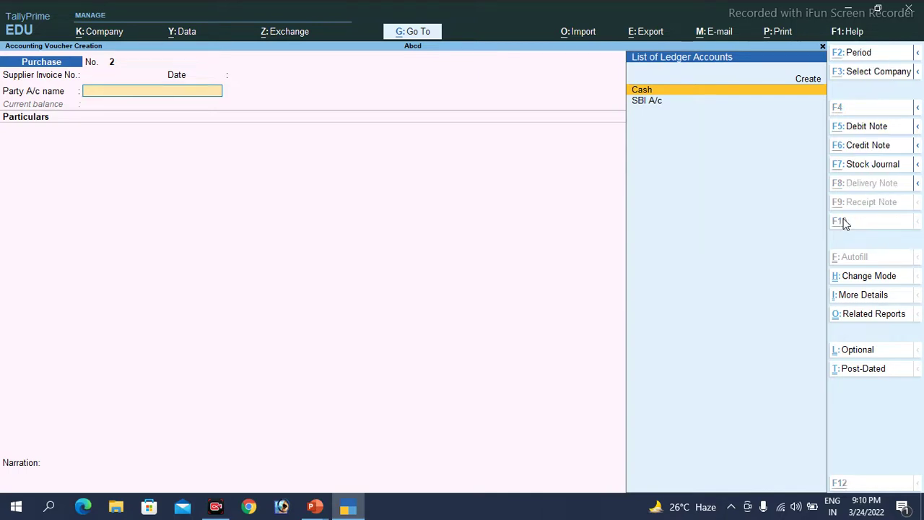
key(alt+c)
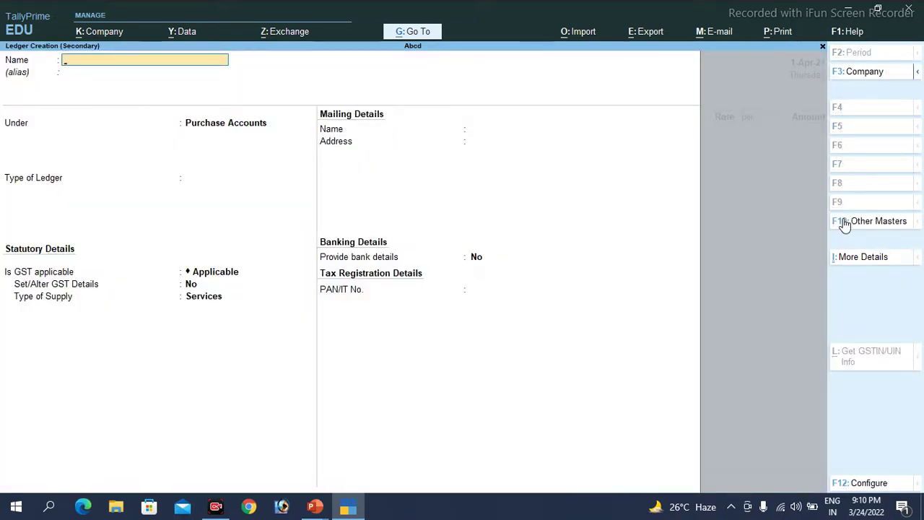
text(Lipton & Co. A/c)
key(Return)
key(Return)
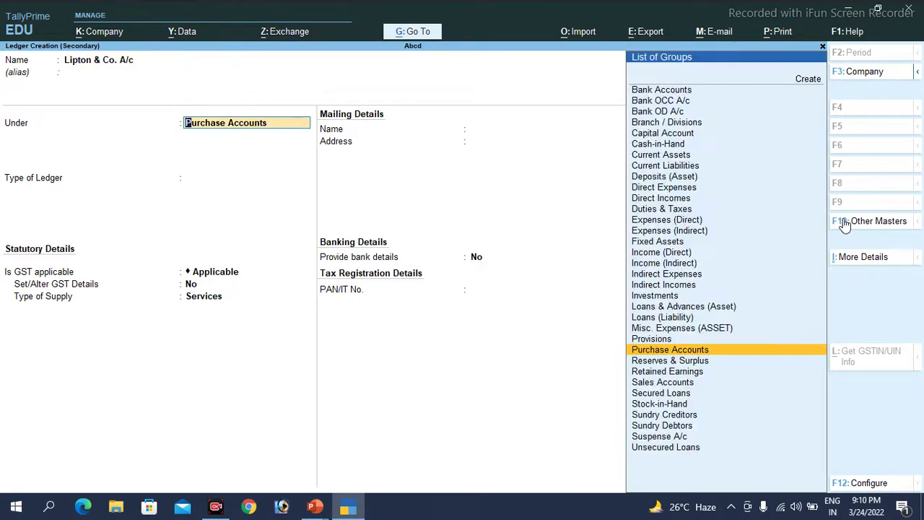
text(Su)
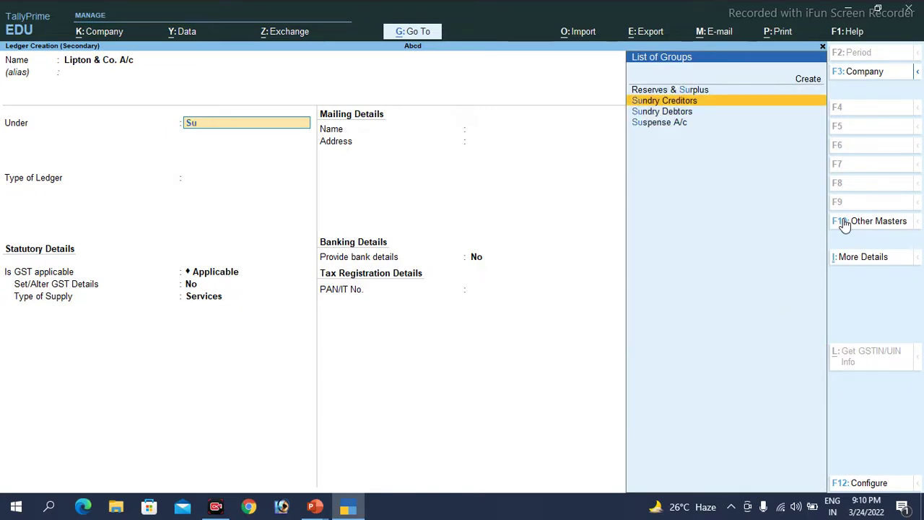
key(Return)
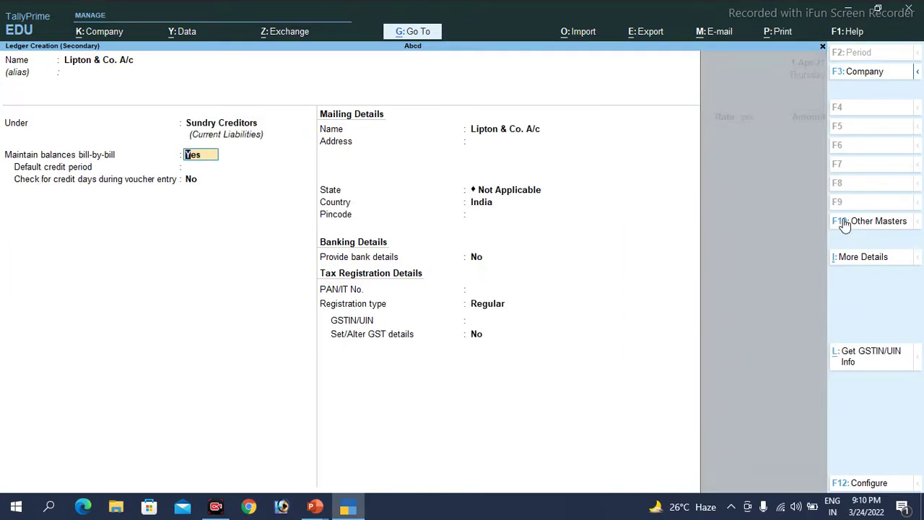
key(Return)
key(Return)
key(Return)
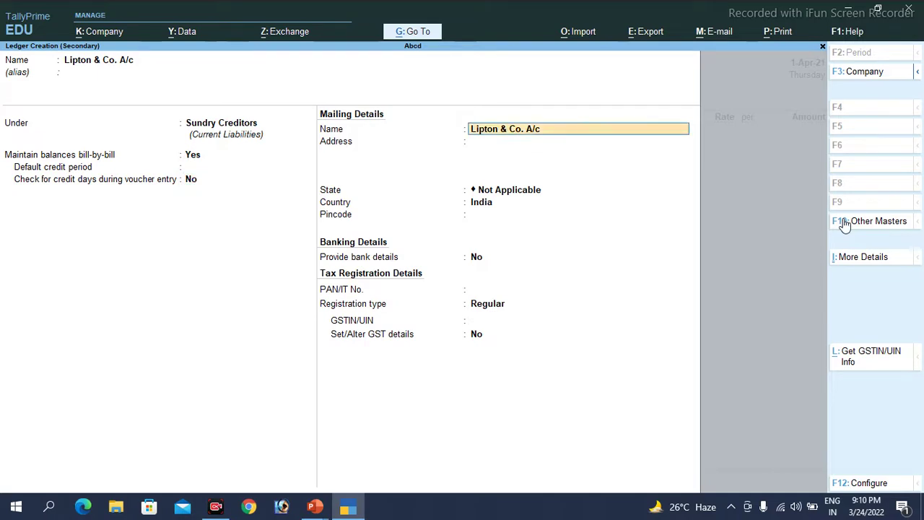
key(ctrl+a)
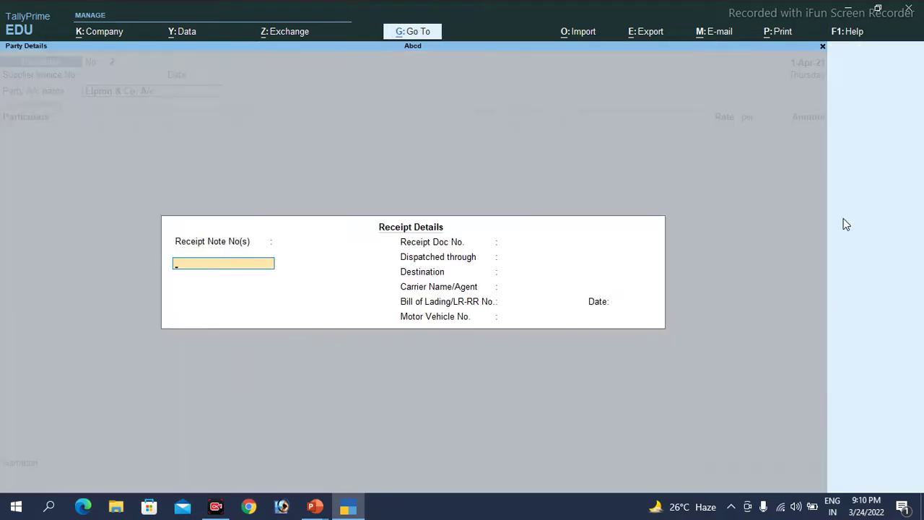
Leave the receipt details blank and accept the default party details for Lipton & Co. A/c
key(Return)
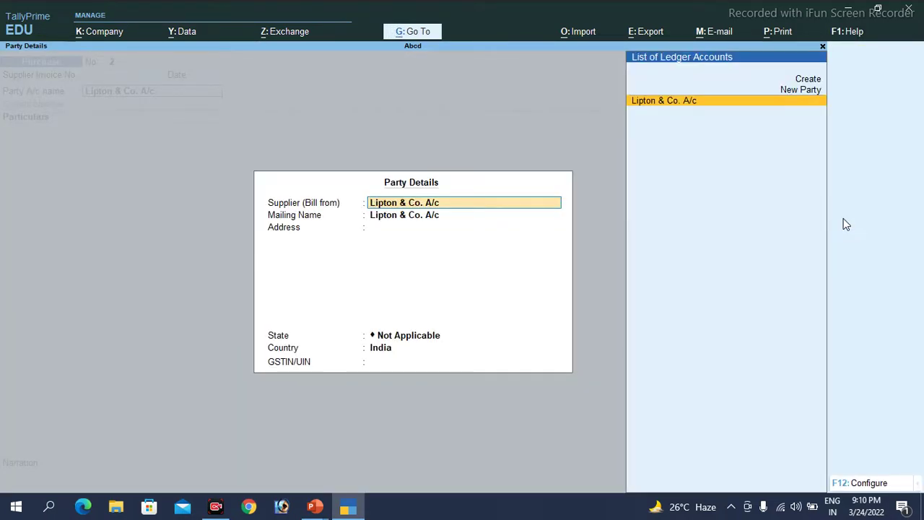
key(Return)
key(Return)
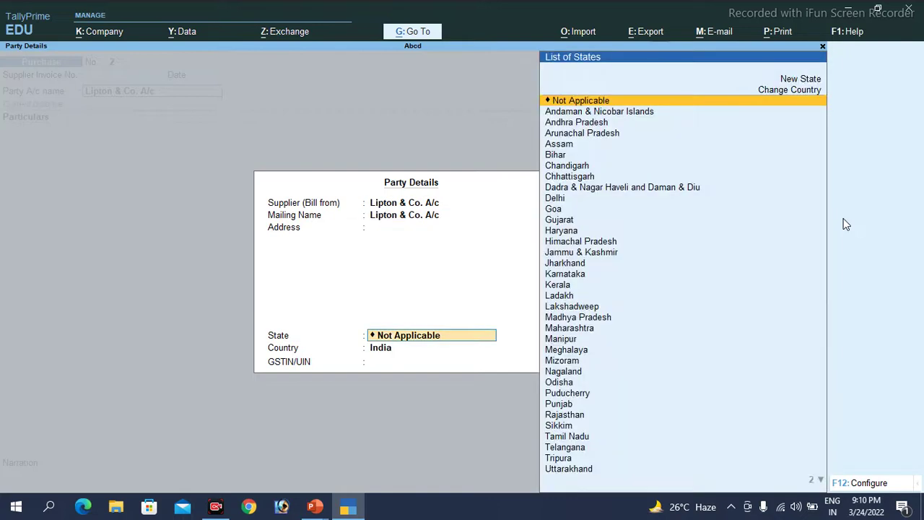
key(ctrl+a)
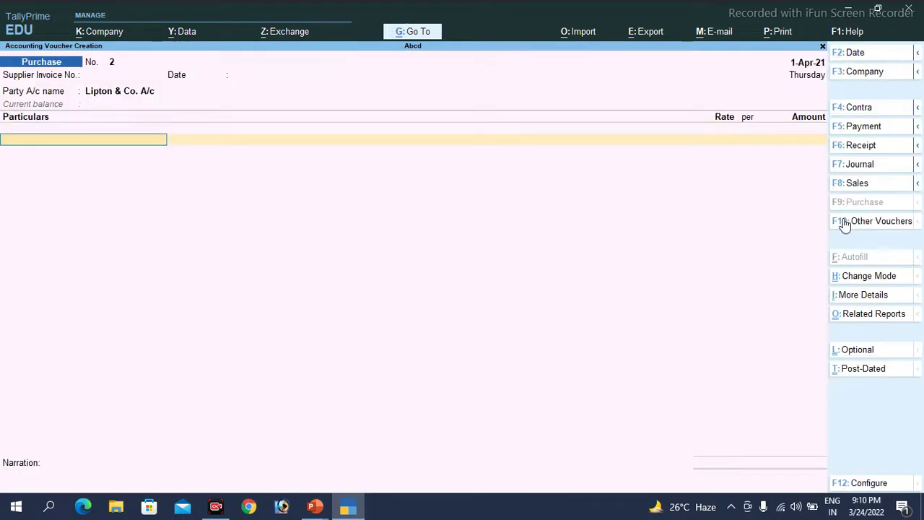
Add Purchase A/c with the amount 10000, as given on the PowerPoint slide, and save the purchase voucher in TallyPrime
key(Down)
key(Down)
key(Down)
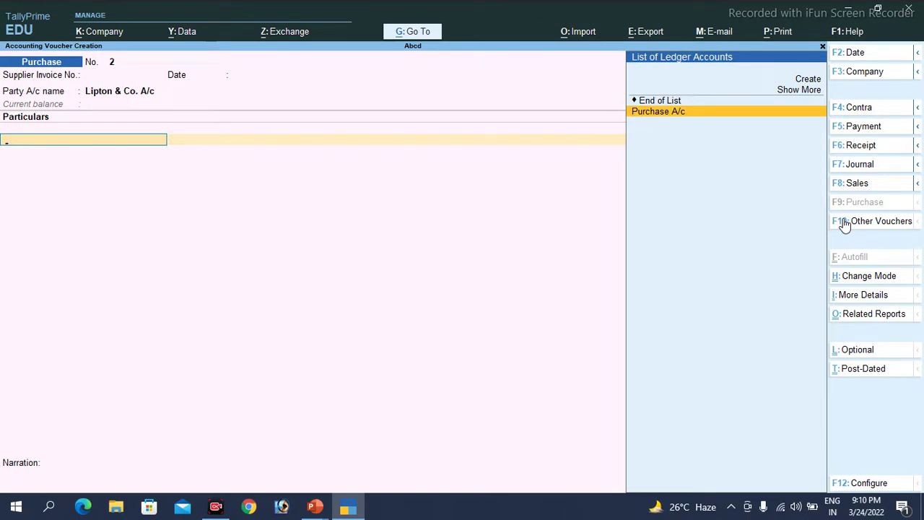
key(Return)
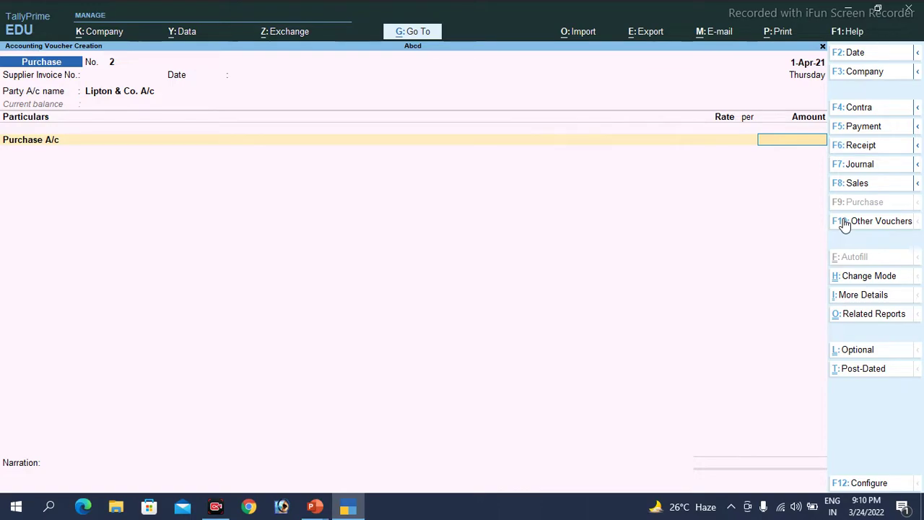
key(alt+Tab)
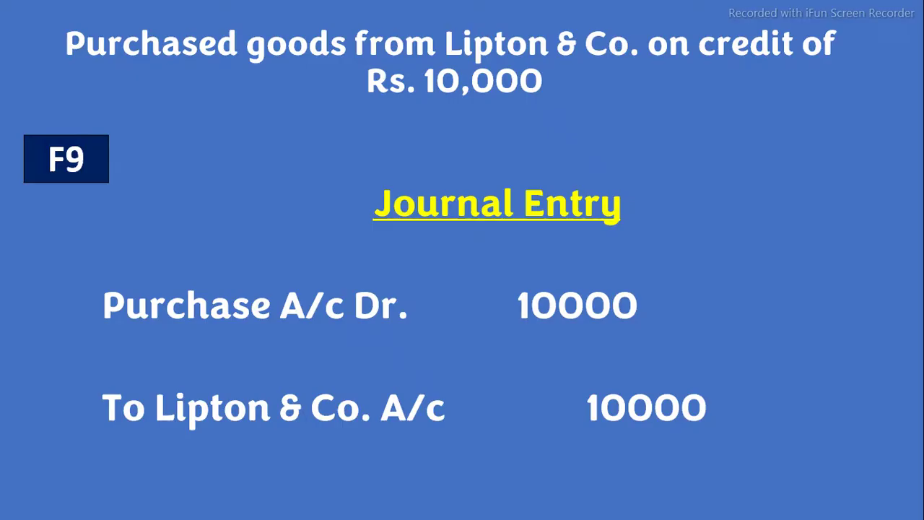
key(alt+Tab)
text(10000)
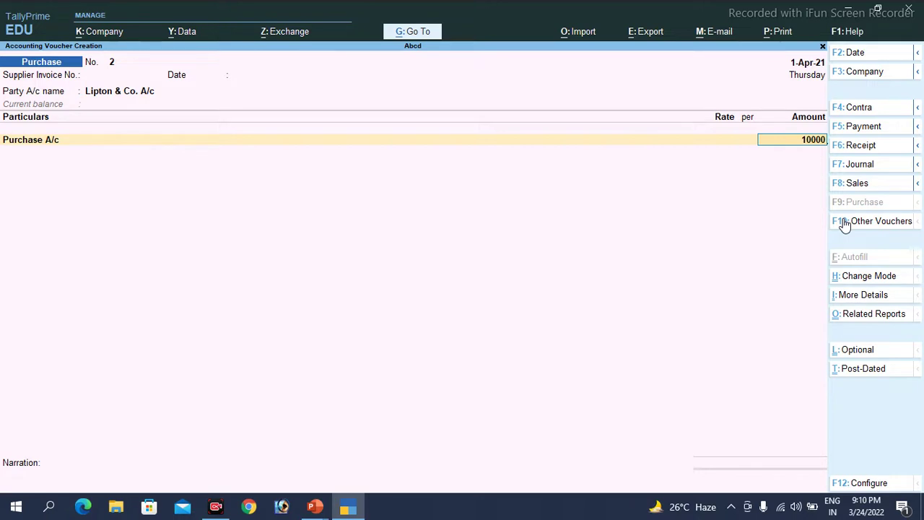
key(Return)
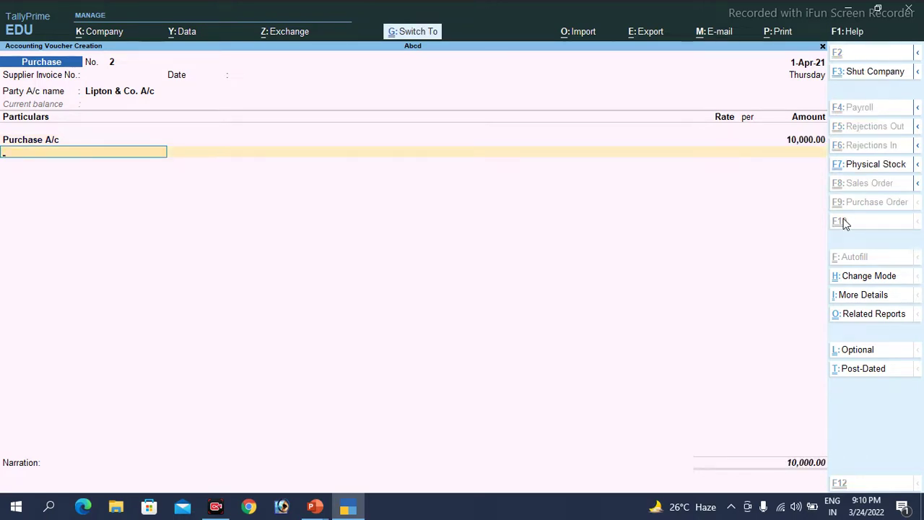
key(ctrl+a)
Look up the next transaction in the PowerPoint slides and start a sales voucher for it in TallyPrime
key(alt+Tab)
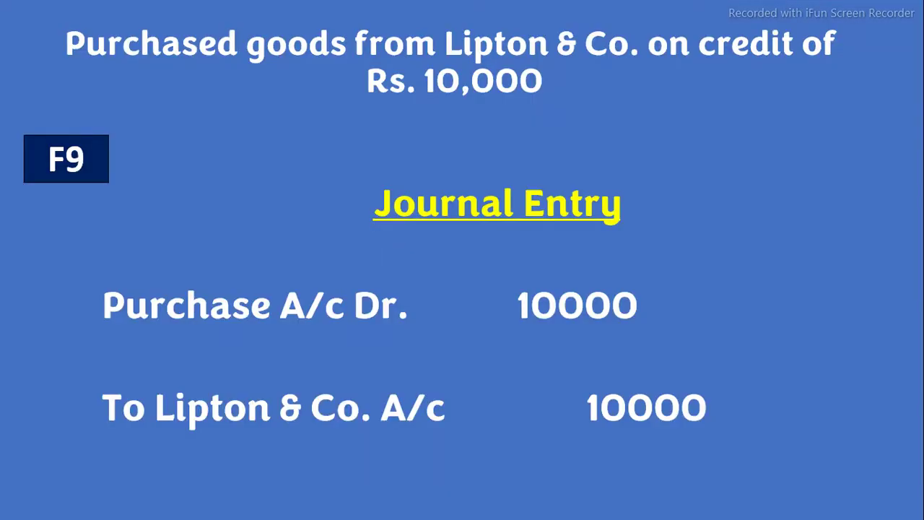
key(Right)
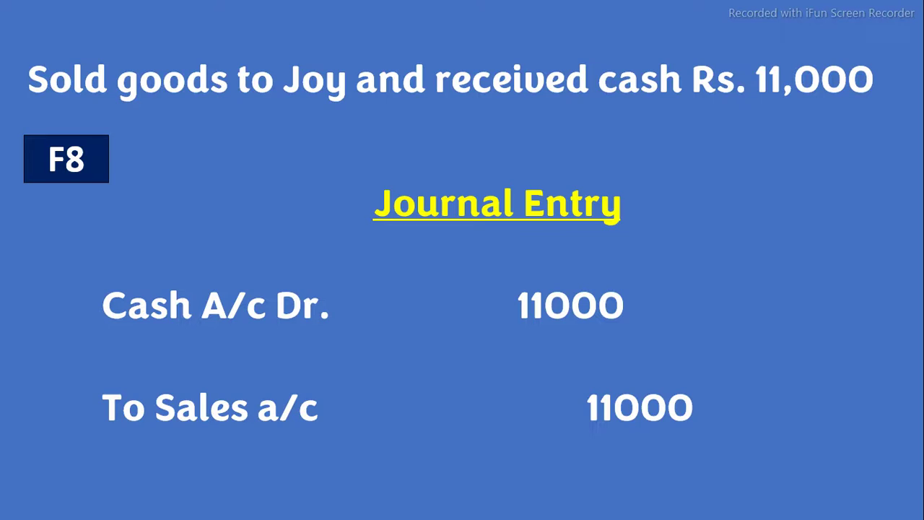
key(alt+Tab)
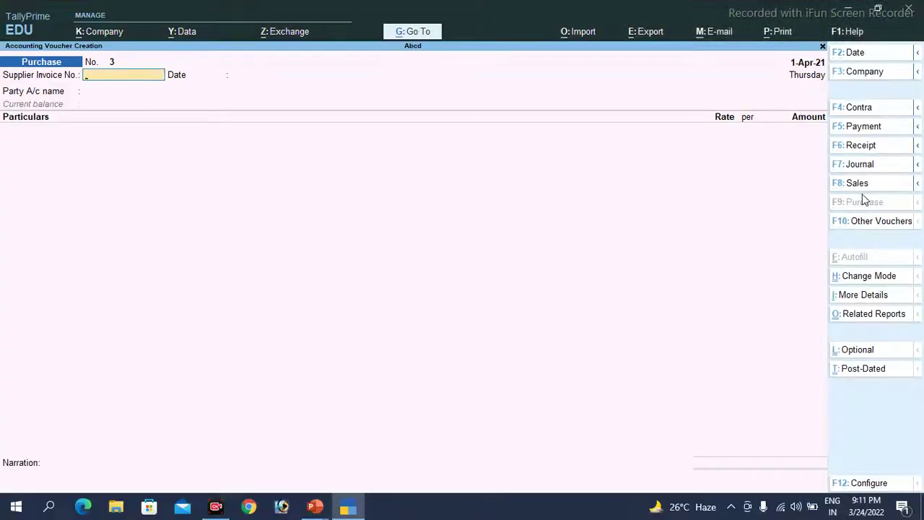
click(857, 182)
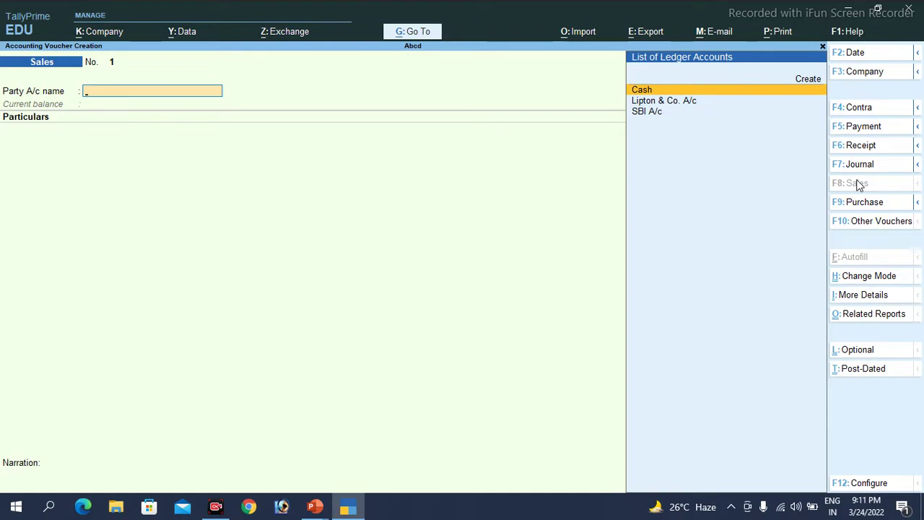
Set Cash as the sales voucher's party account, leaving the dispatch details blank and the party details at their defaults
key(Return)
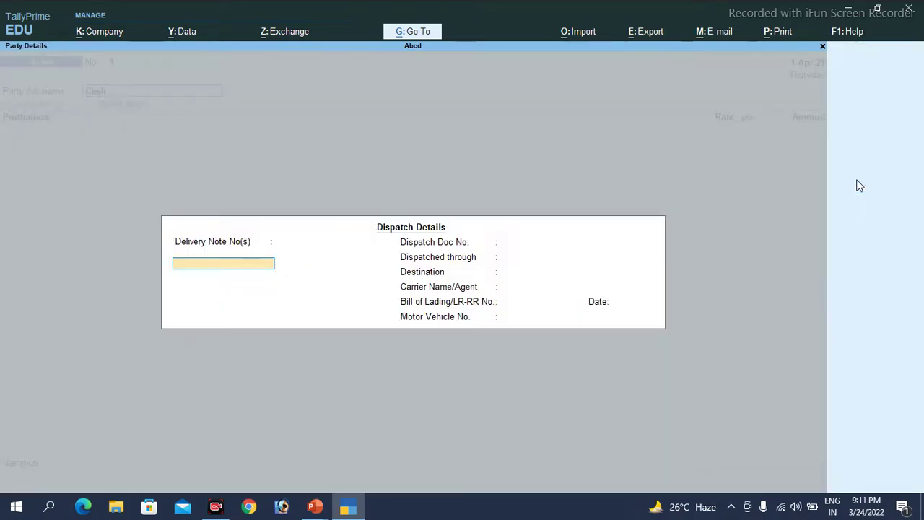
key(ctrl+a)
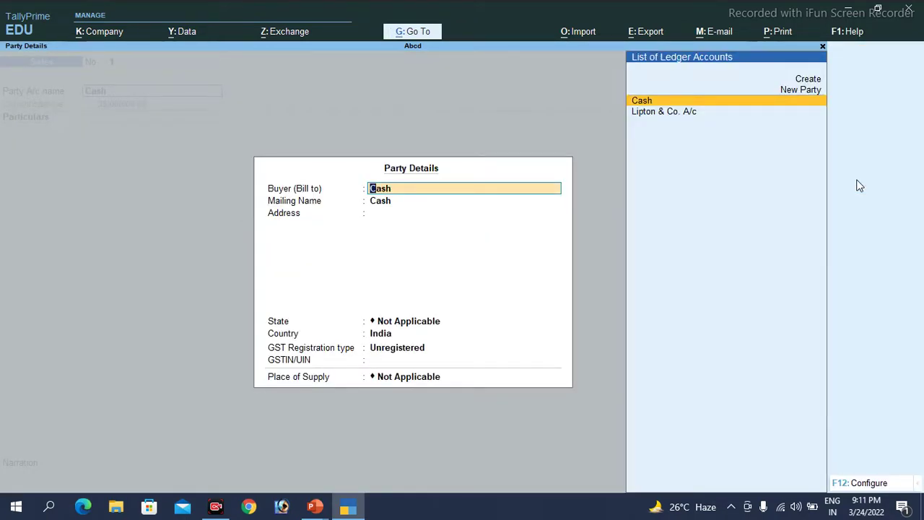
key(ctrl+a)
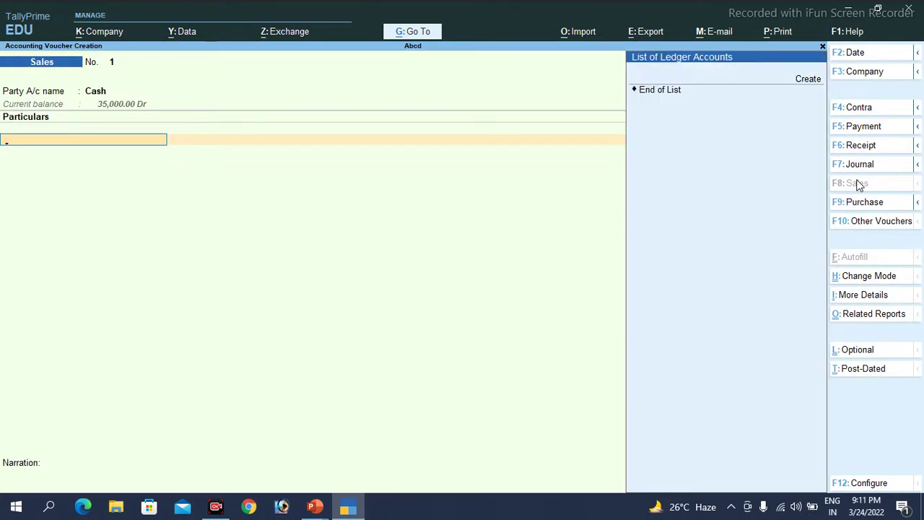
Create the ledger Sales A/c under the Sales Accounts group and save it into the sales voucher
key(alt+c)
text(S)
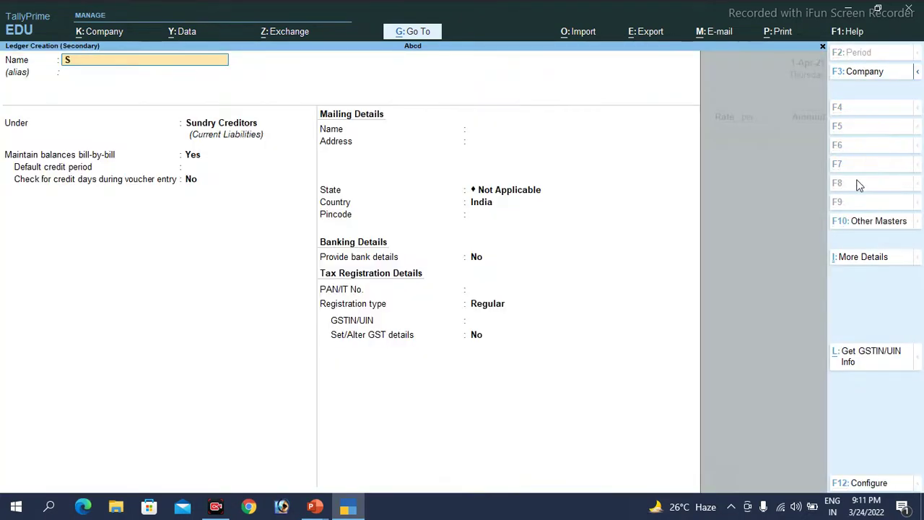
text(ales A/c)
key(Return)
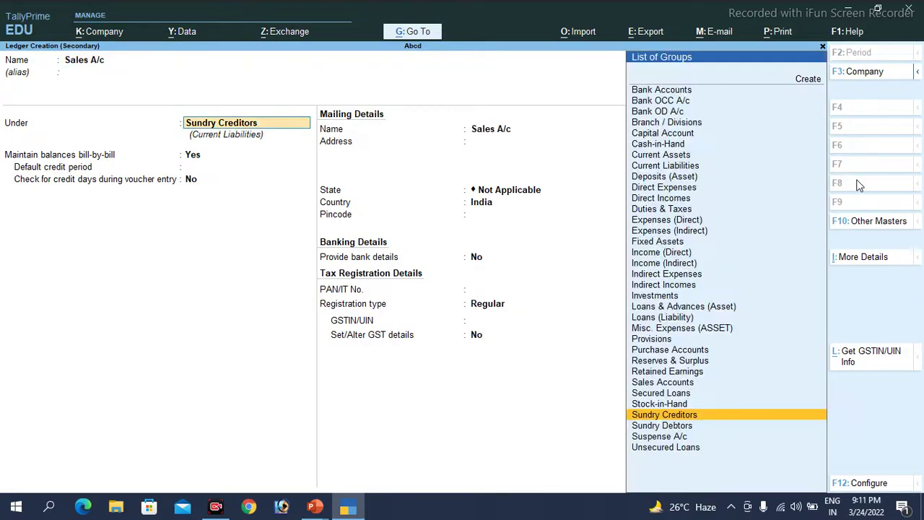
text(Sales)
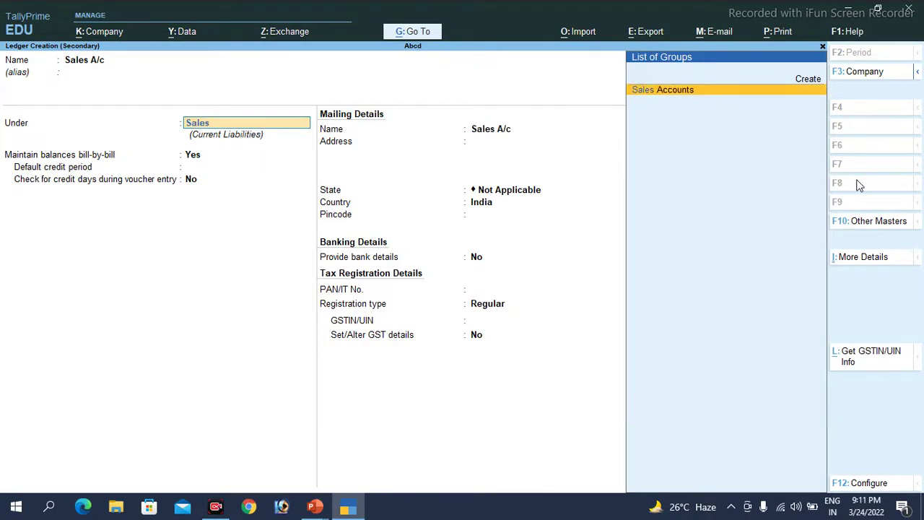
key(Return)
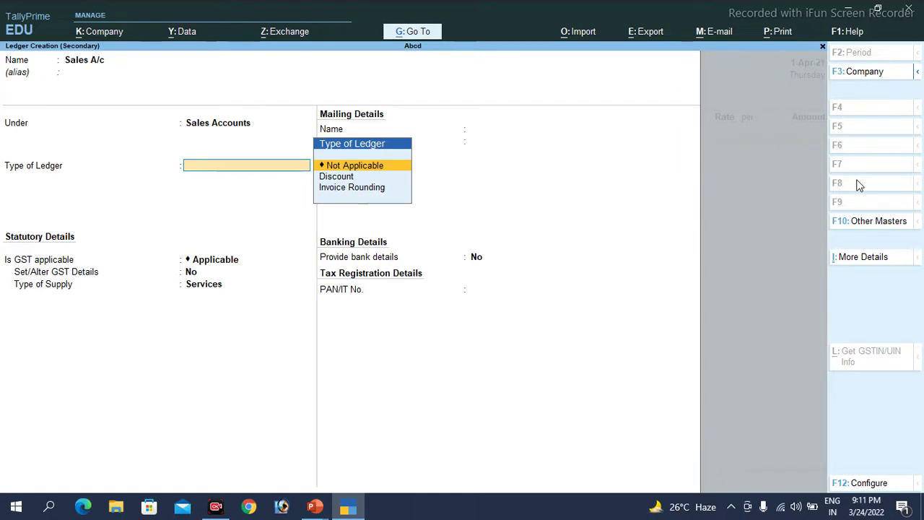
key(ctrl+a)
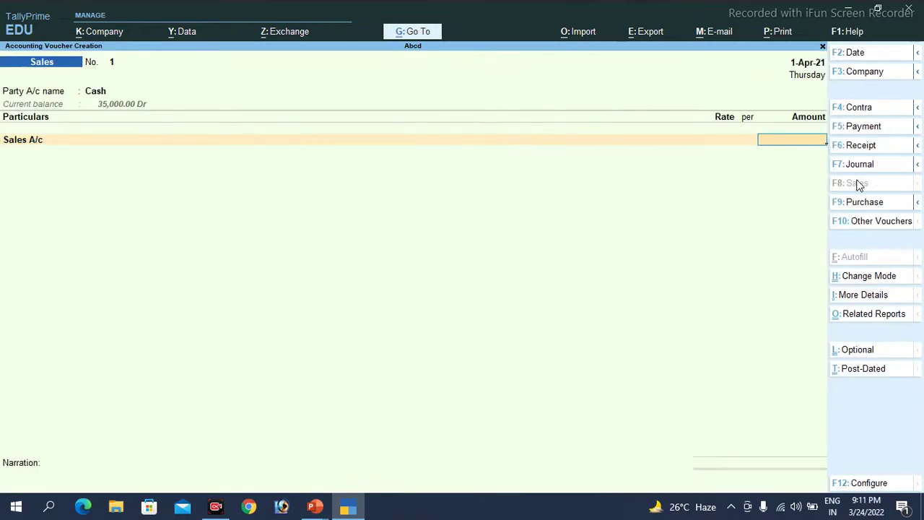
Check the amount on the PowerPoint slide, enter 11000 for Sales A/c in TallyPrime, and save the sales voucher
key(alt+Tab)
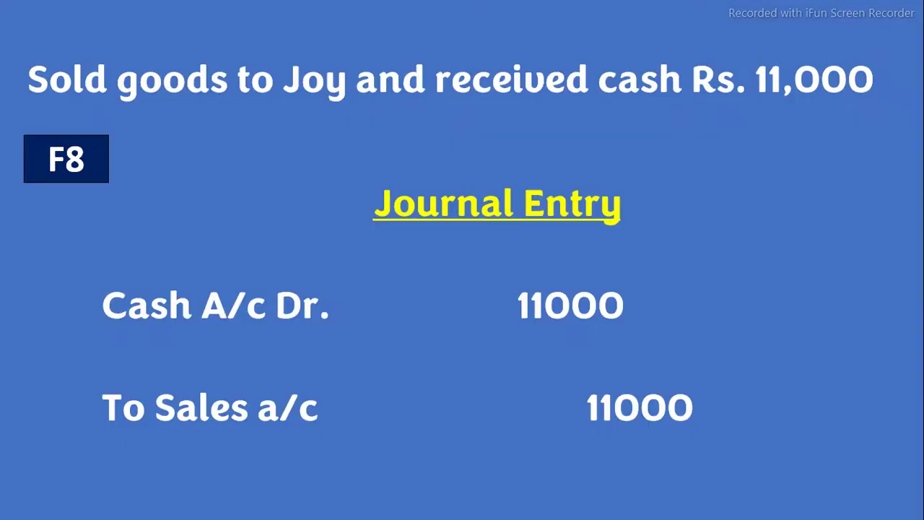
key(alt+Tab)
text(11000)
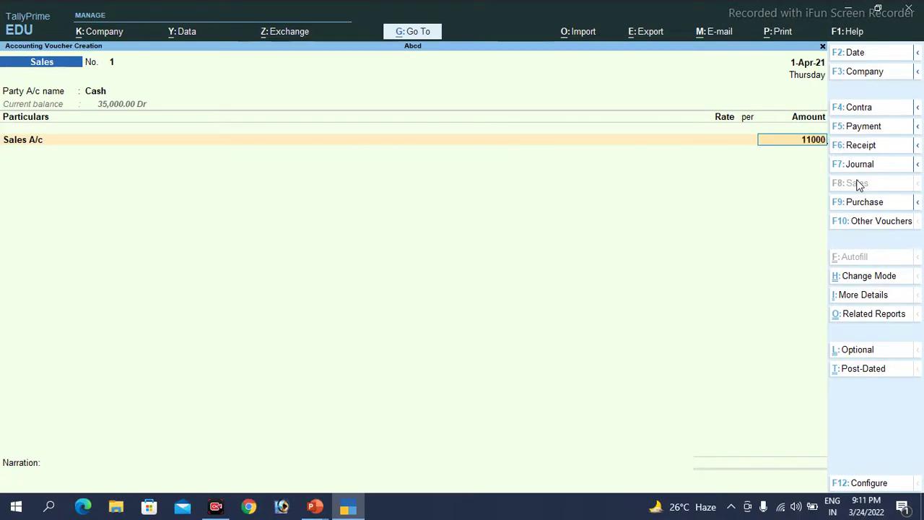
key(Return)
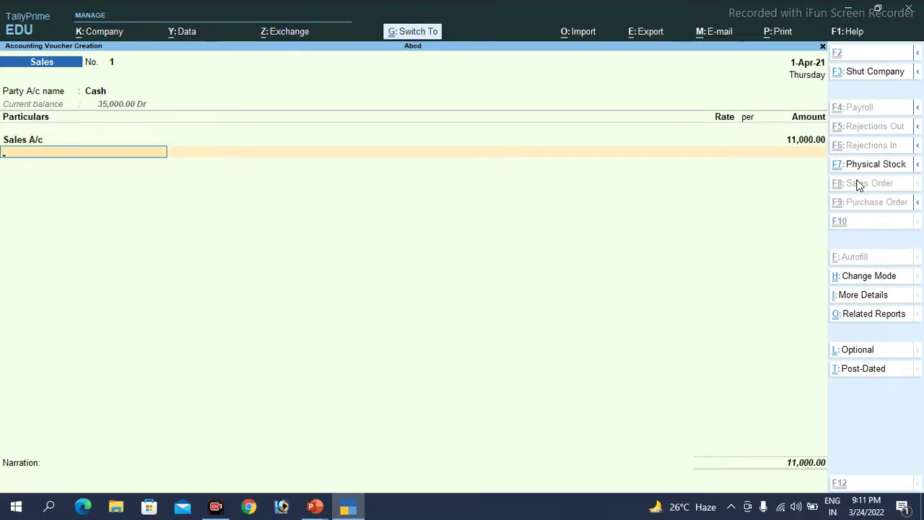
key(ctrl+a)
Look up the next transaction in the PowerPoint slides and start a payment voucher for it in TallyPrime
key(alt+Tab)
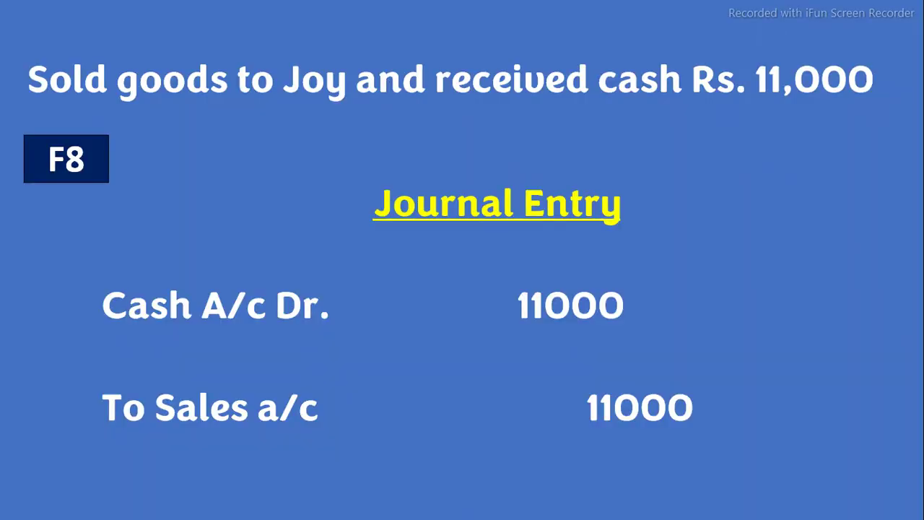
key(Right)
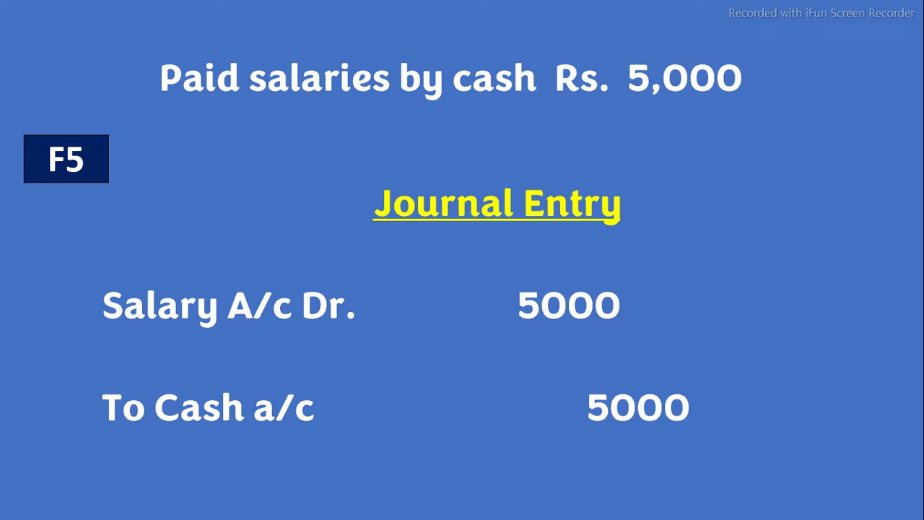
key(alt+Tab)
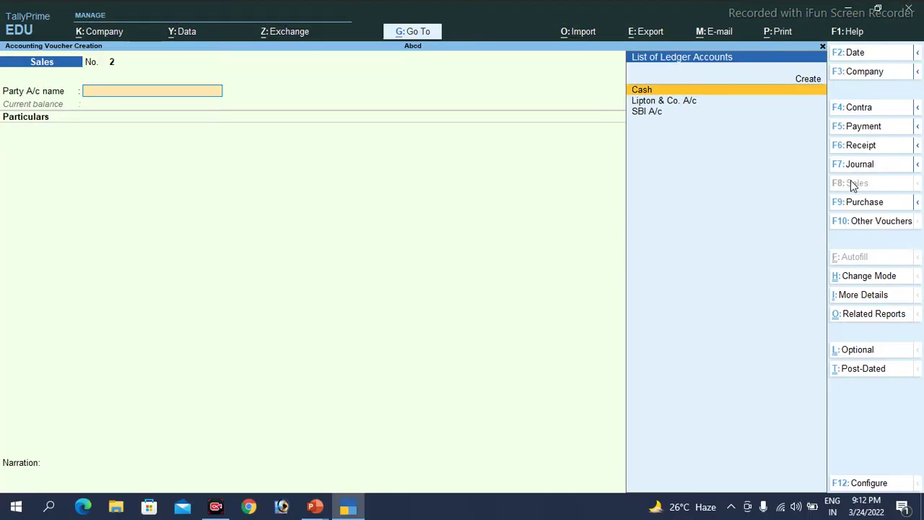
click(866, 126)
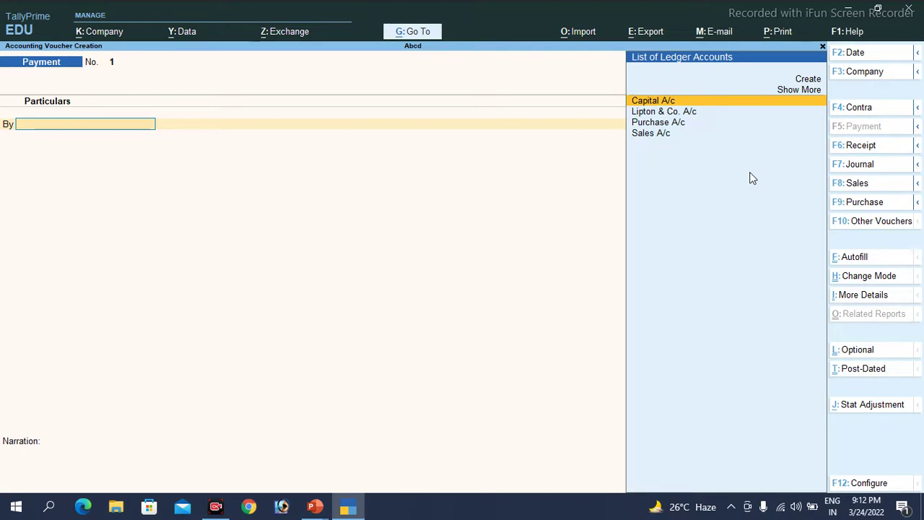
key(ctrl)
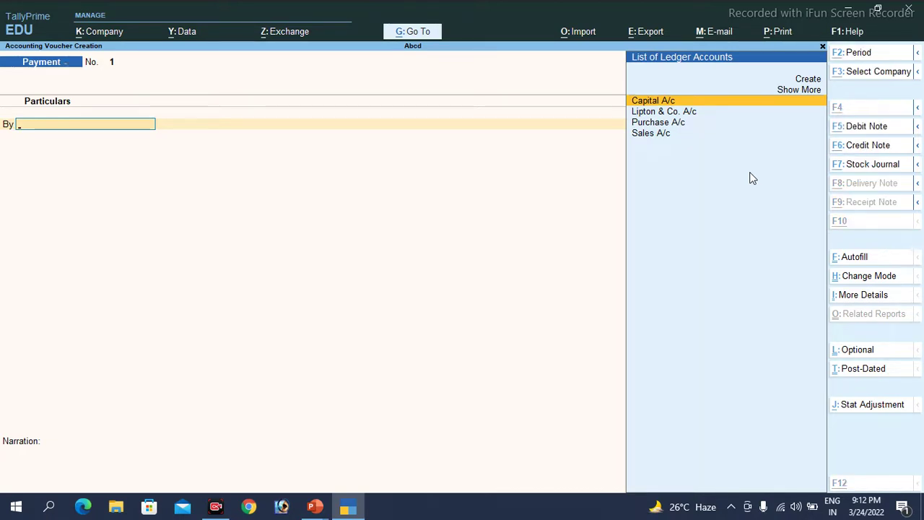
Create the ledger Salary A/c under the Indirect Expenses group and save it into the payment voucher
key(alt+c)
text(Sala)
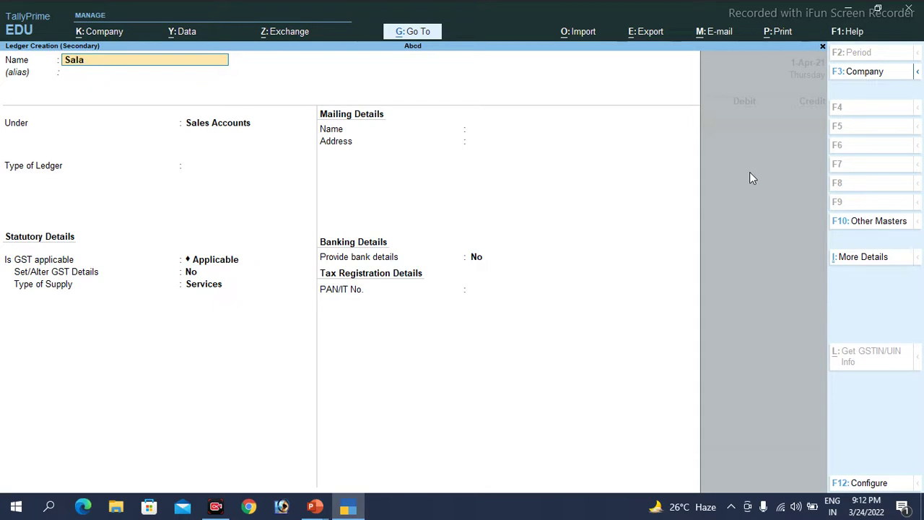
text(ry A/c)
key(Return)
key(Return)
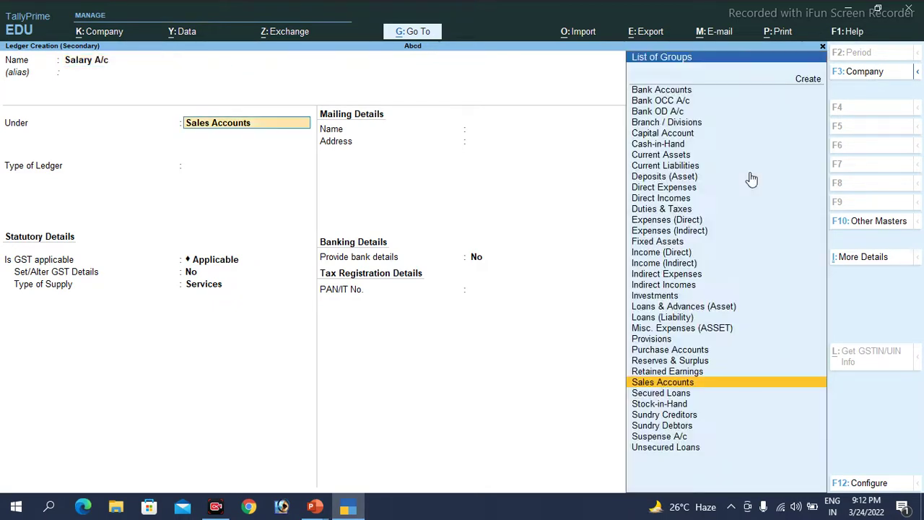
text(Indi)
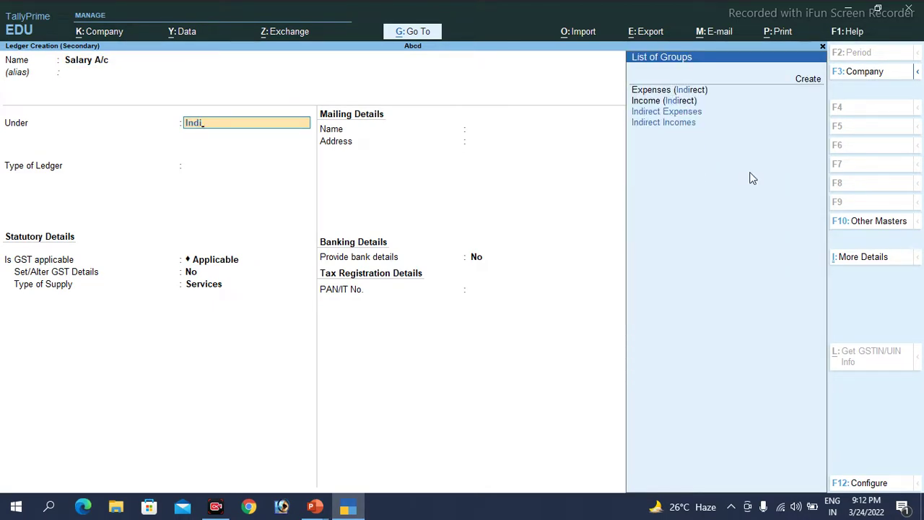
key(Up)
key(Up)
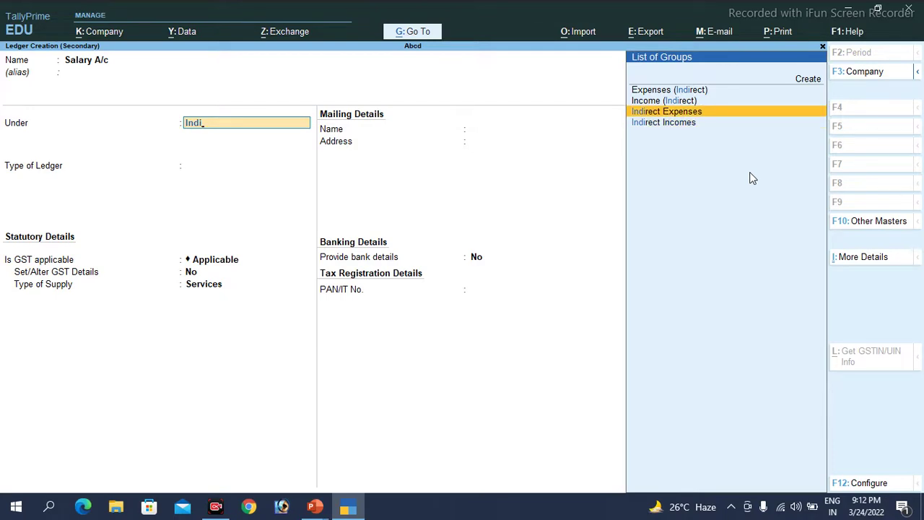
key(Return)
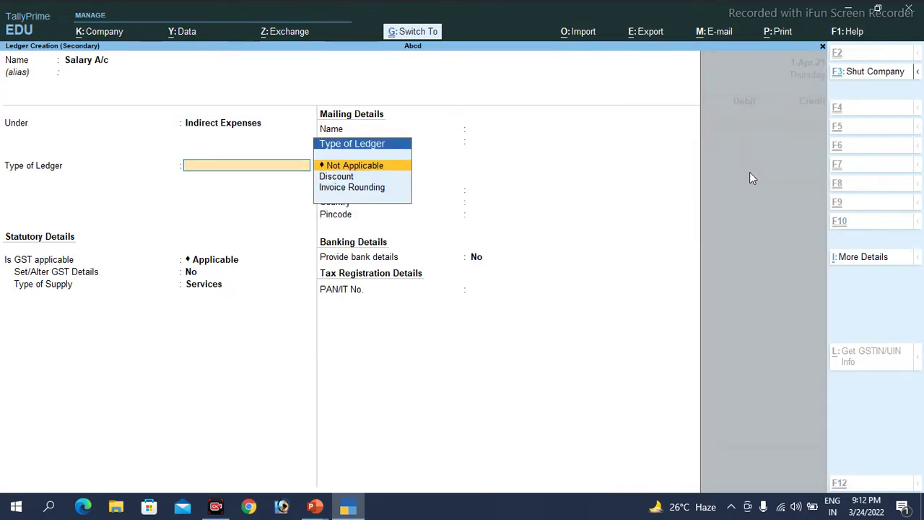
key(ctrl+a)
Debit Salary A/c with 5000, credit Cash with the same amount, and save the payment voucher without a narration
text(5000)
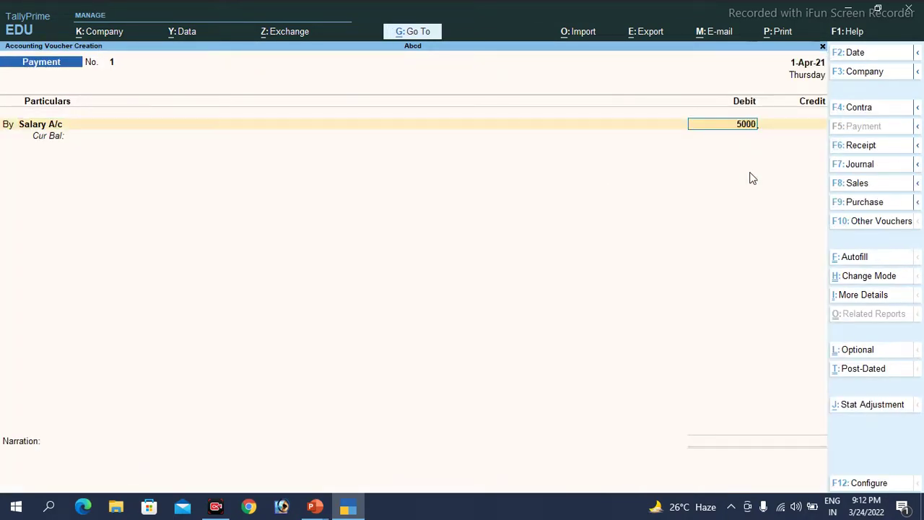
key(Return)
key(Return)
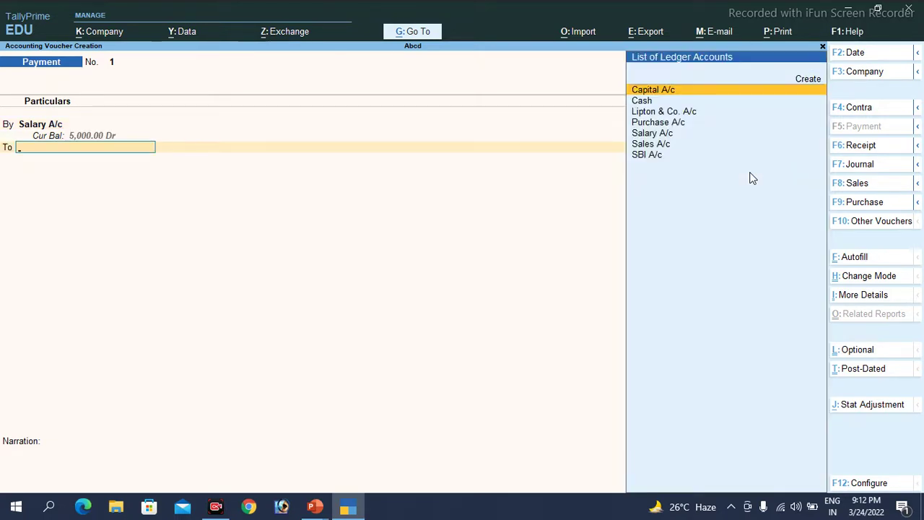
key(Down)
key(Return)
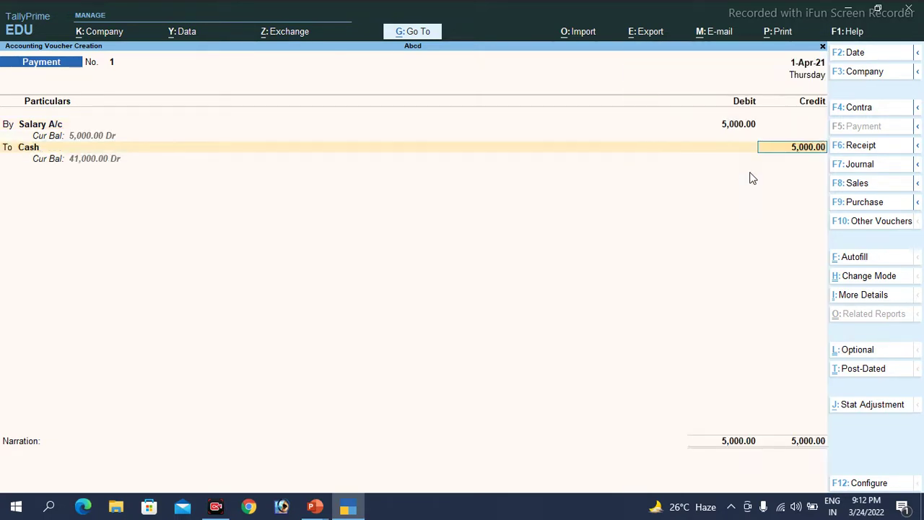
key(Return)
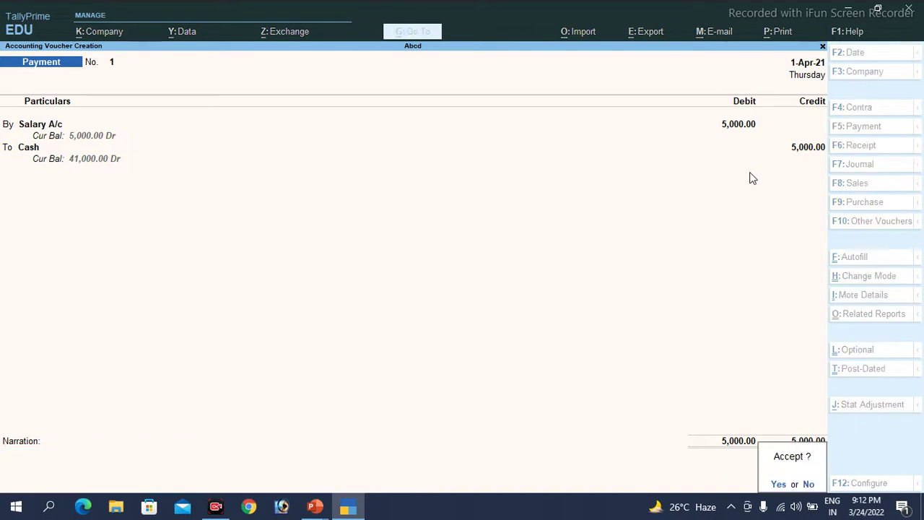
key(Return)
key(Return)
Check the next transaction in the PowerPoint slides and save the 10,000 payment voucher to Lipton & Co. A/c from SBI A/c in TallyPrime
key(alt+Tab)
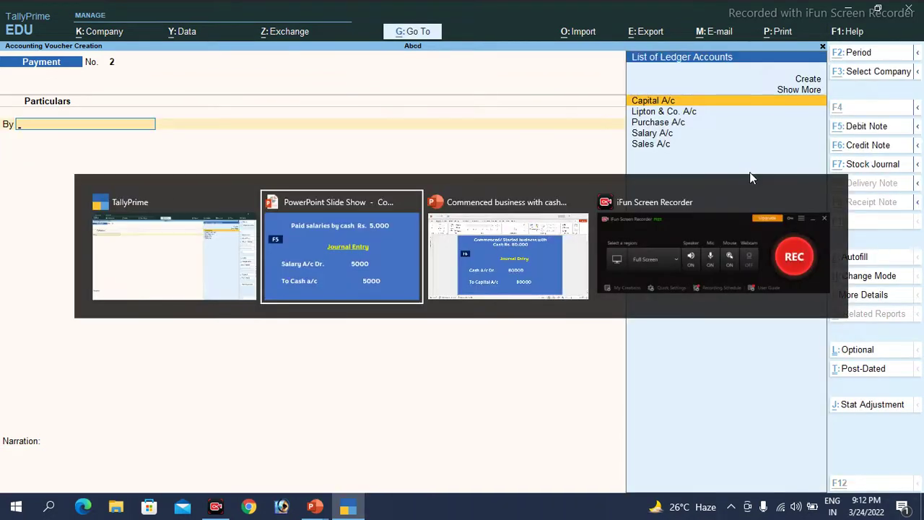
key(Right)
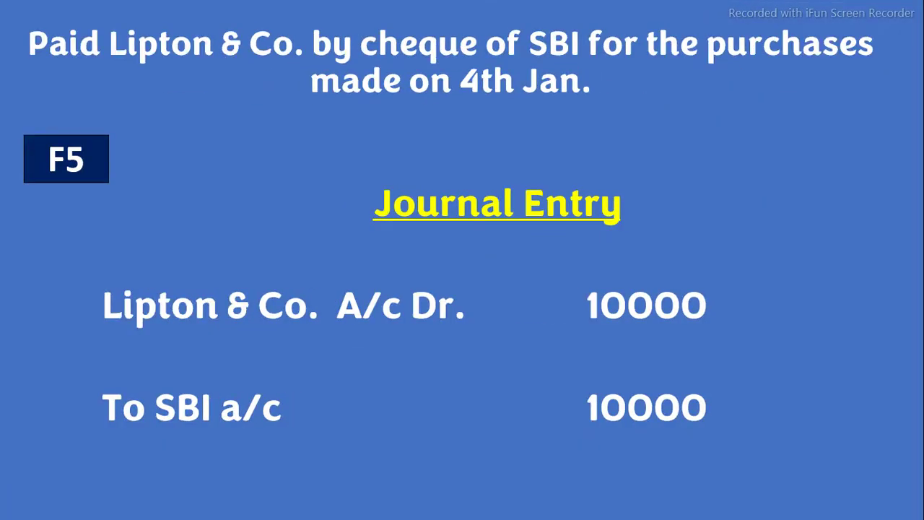
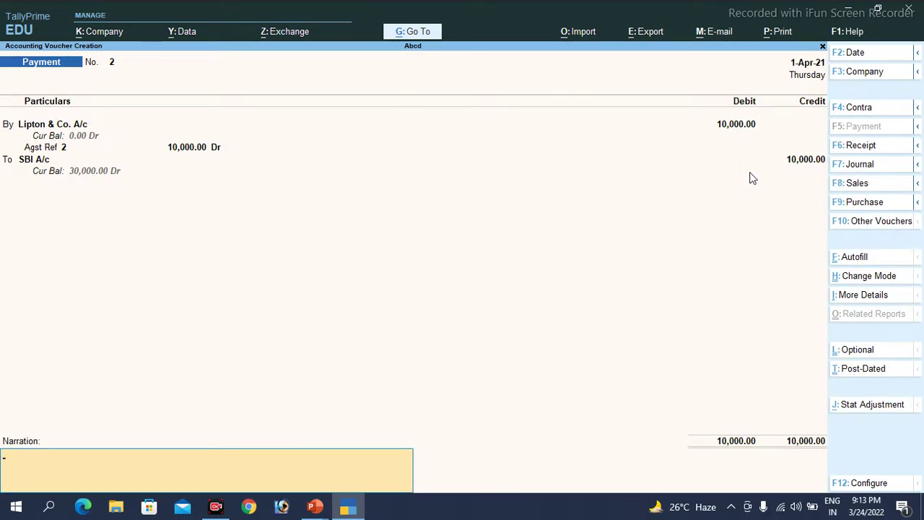
key(Return)
key(Return)
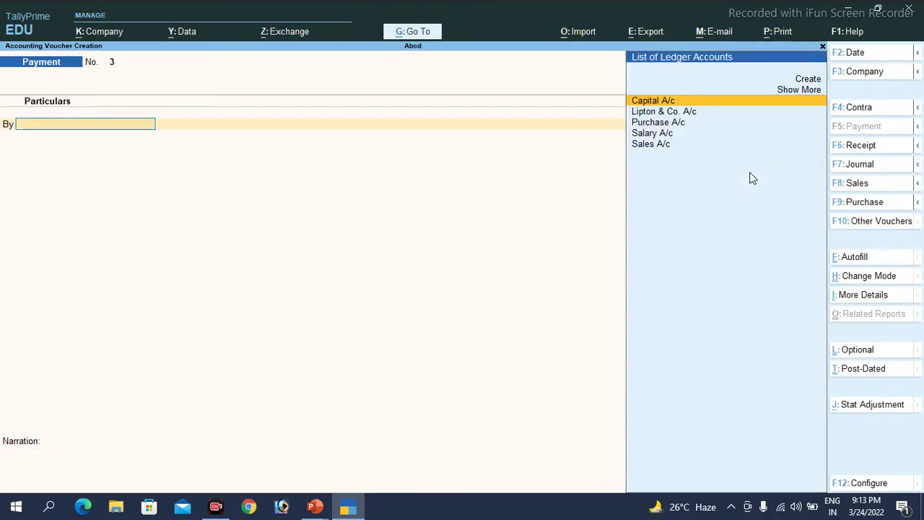
Look up the transaction following the Lipton & Co. payment in the PowerPoint slides and return to TallyPrime
key(alt+Tab)
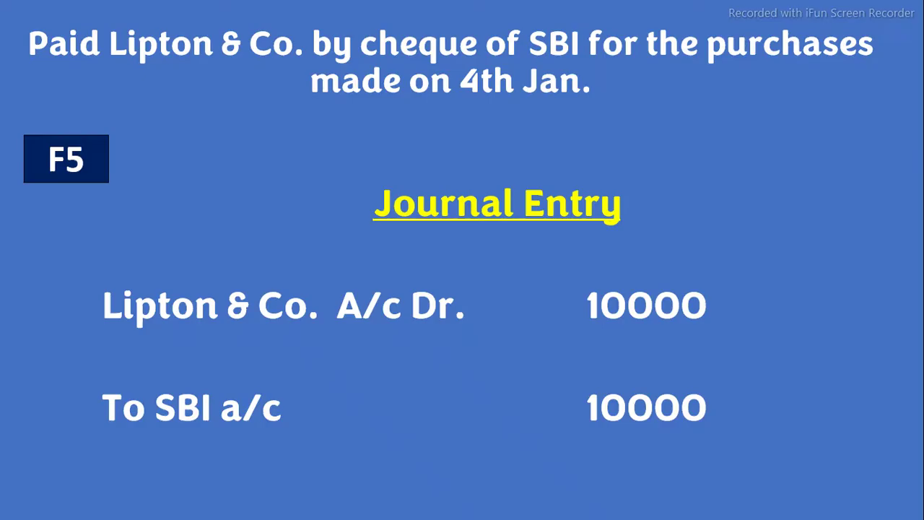
key(Right)
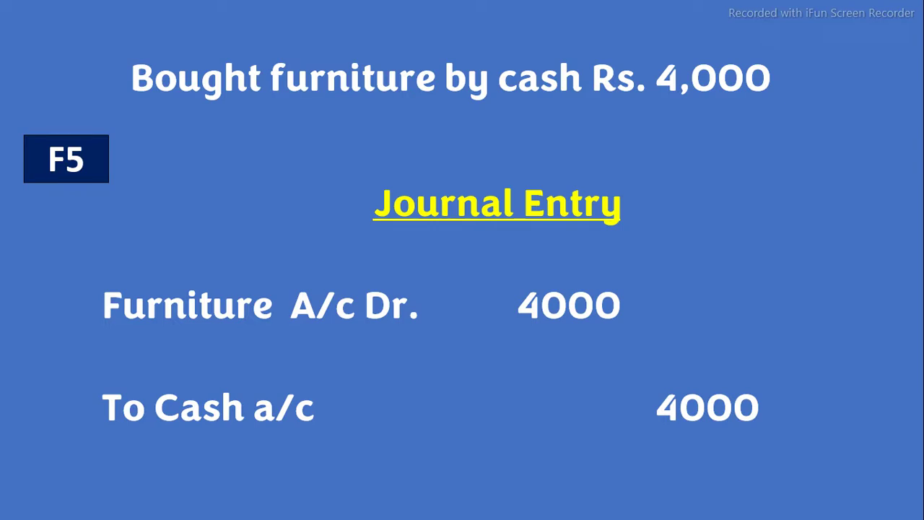
key(alt+Tab)
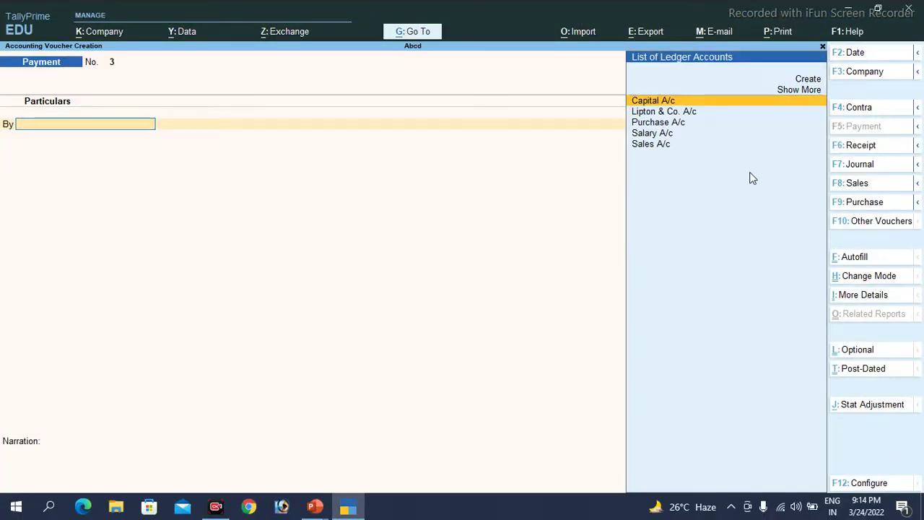
Create the ledger Furniture A/c under the Fixed Assets group and save it into the payment voucher
key(alt)
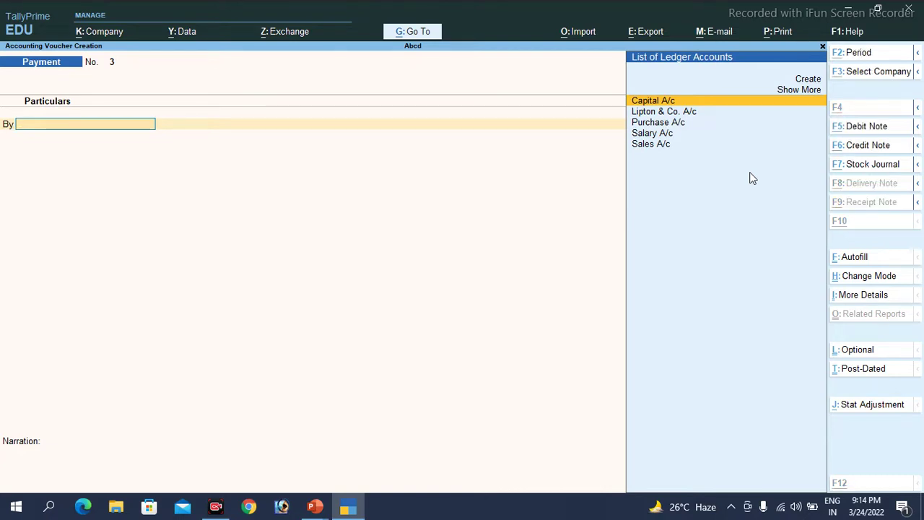
key(alt+c)
text(F)
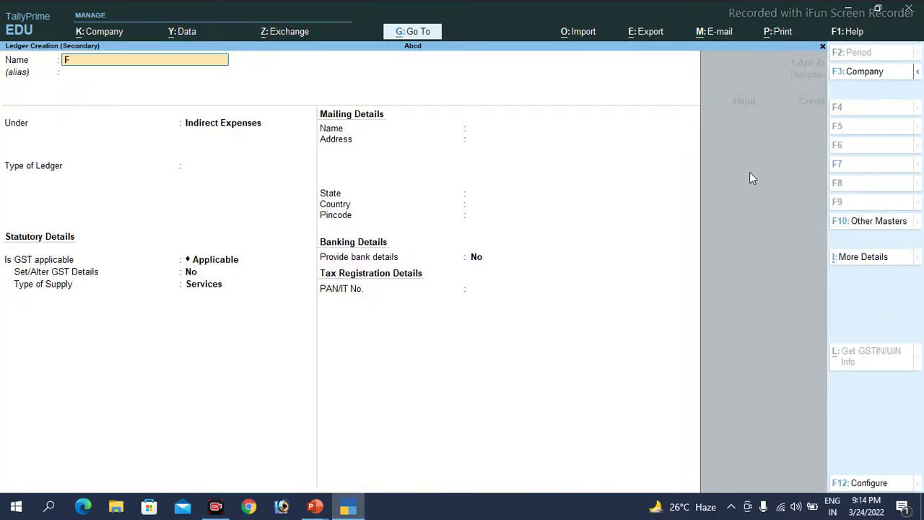
text(urniture A/c)
key(Return)
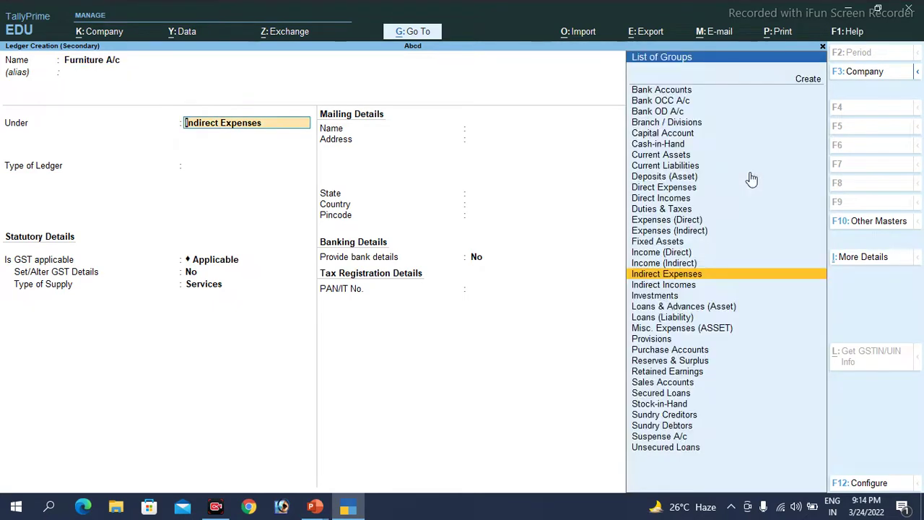
text(Fi)
key(Return)
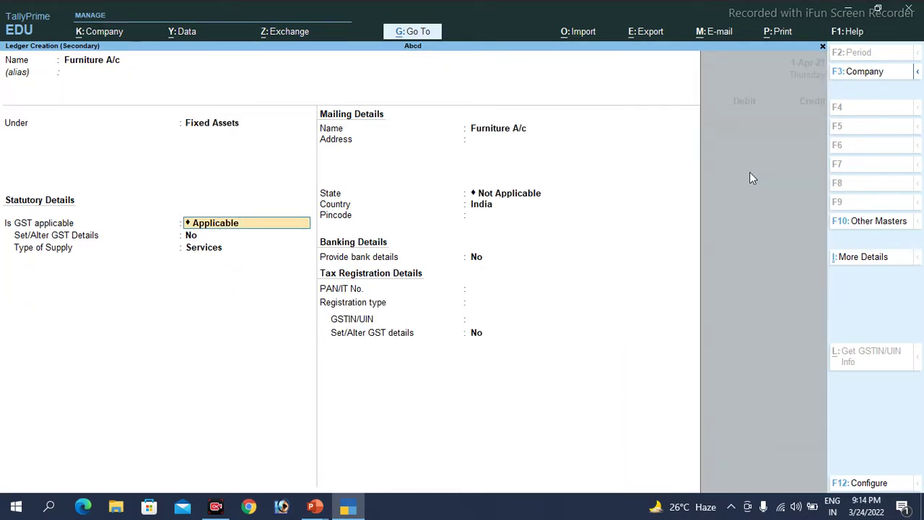
key(ctrl+a)
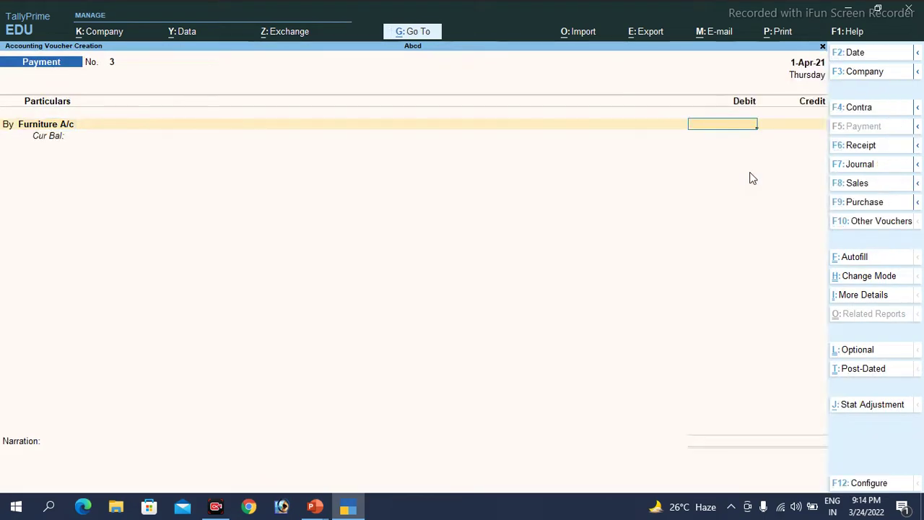
Check the furniture amount on the PowerPoint slide and debit Furniture A/c with 4000 in TallyPrime
key(alt+Tab)
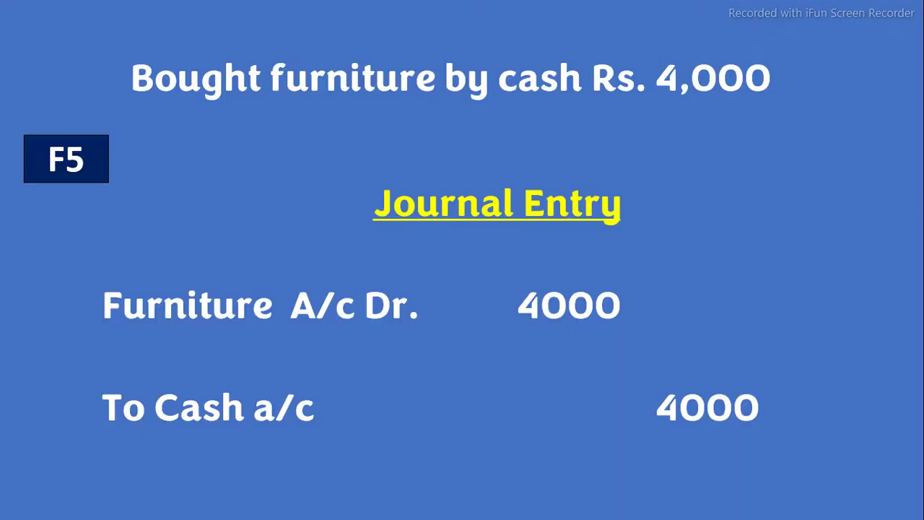
key(alt+Tab)
text(4000)
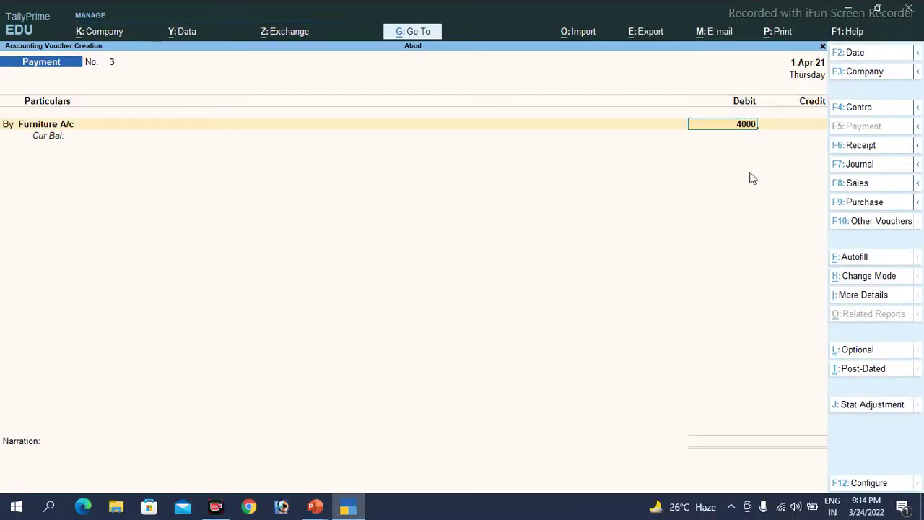
key(Return)
key(Return)
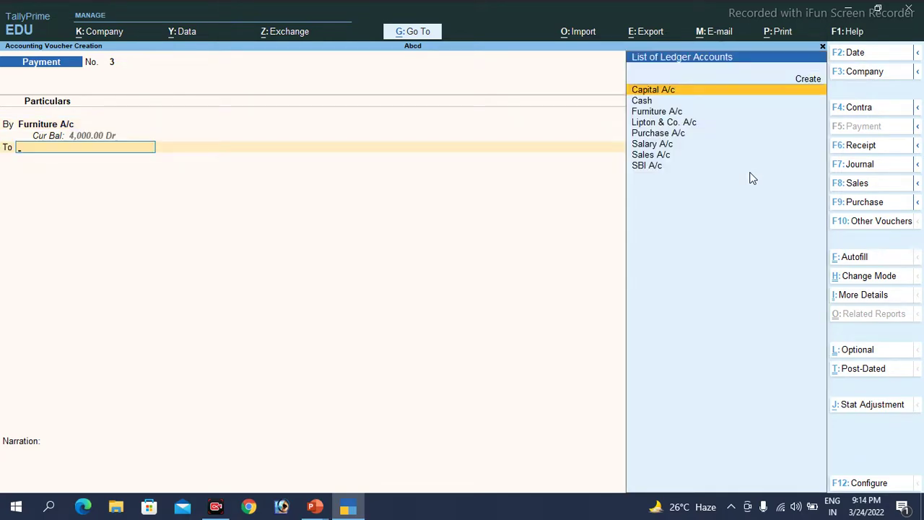
Recheck the credit account on the PowerPoint slide, credit Cash with 4000 in TallyPrime, and save the furniture payment voucher
key(alt+Tab)
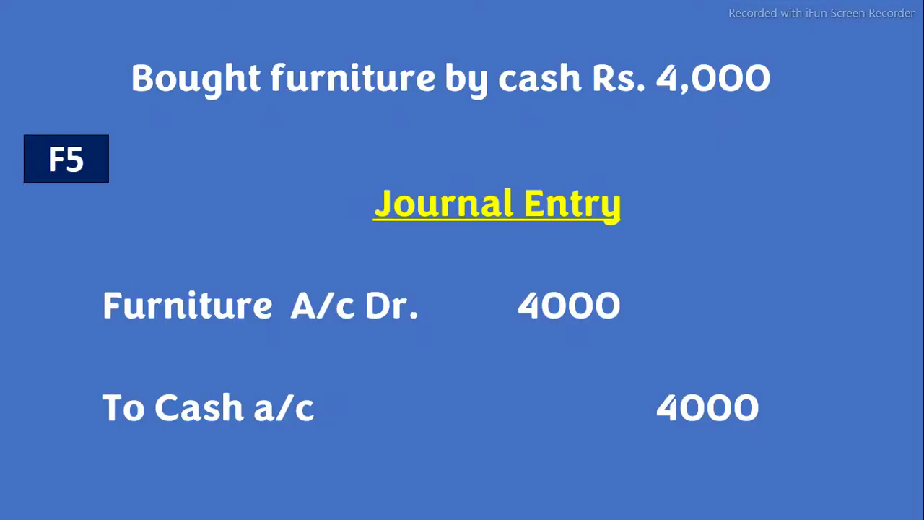
key(alt+Tab)
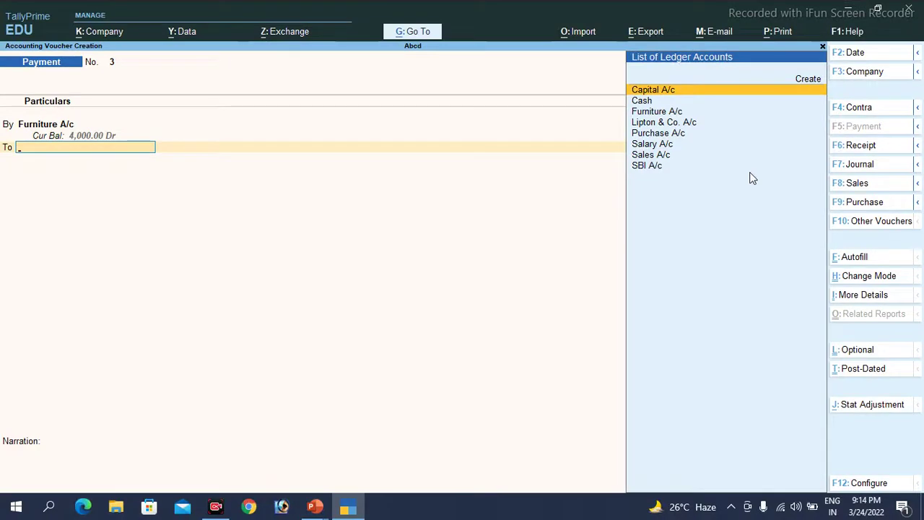
key(Down)
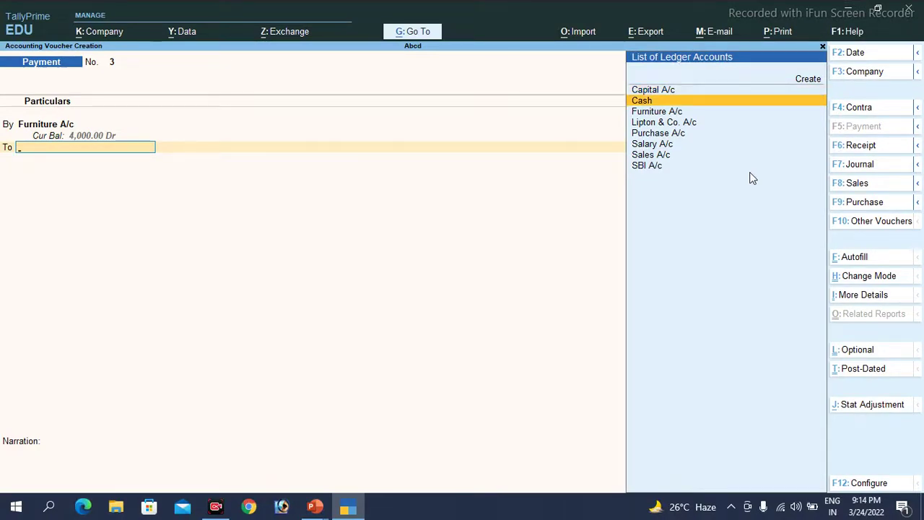
key(Return)
key(Return)
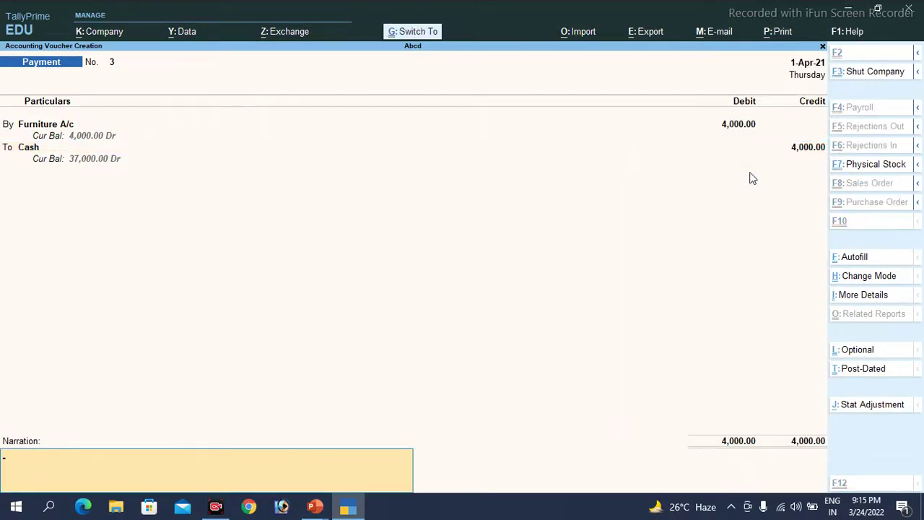
key(Return)
Look up the transaction following the furniture purchase in the PowerPoint slides and return to TallyPrime
key(alt+Tab)
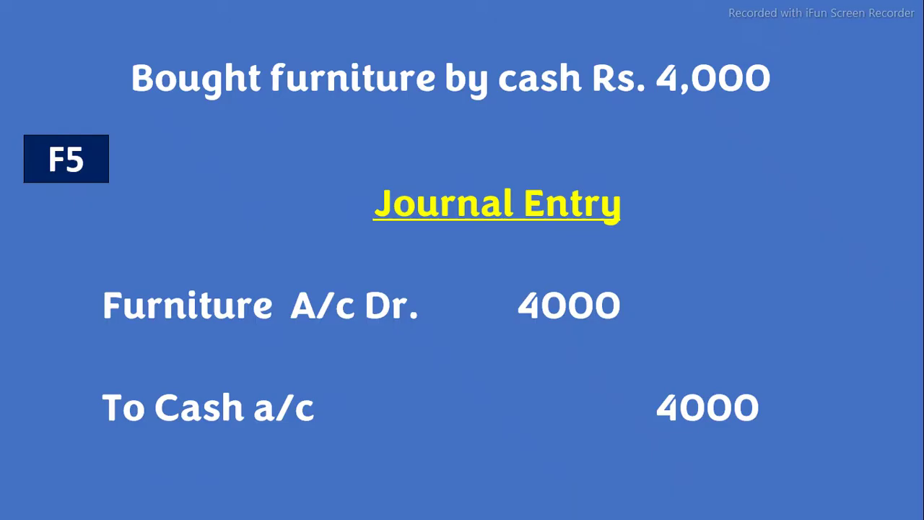
key(Right)
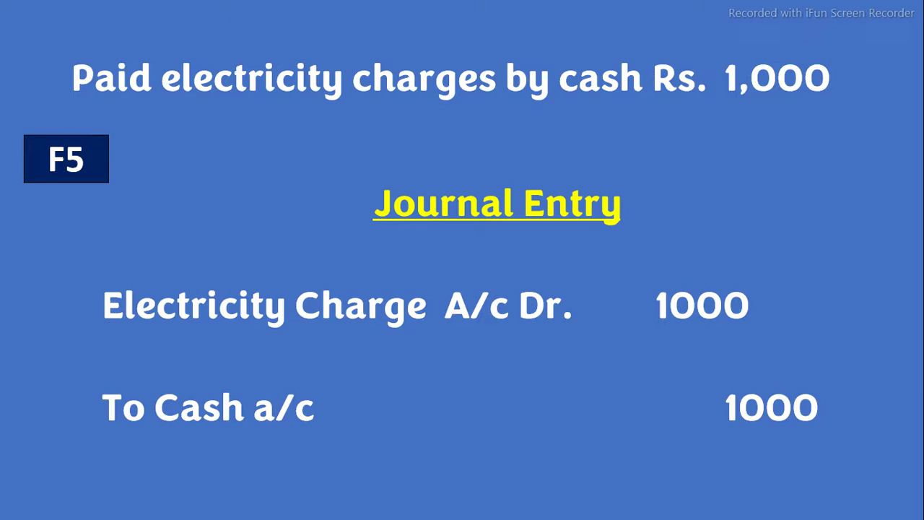
key(alt+Tab)
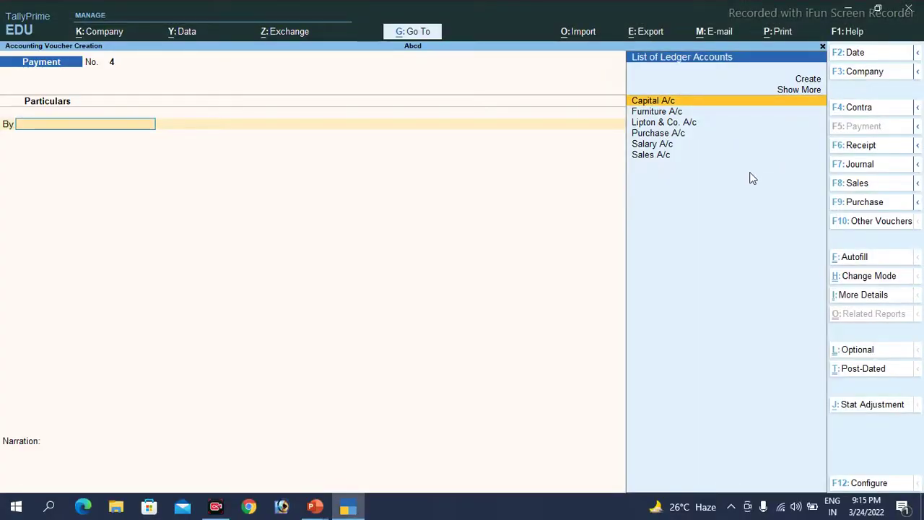
Create the ledger Electricity Charge A/c under the Indirect Expenses group and save it into the payment voucher
key(alt+c)
text(E)
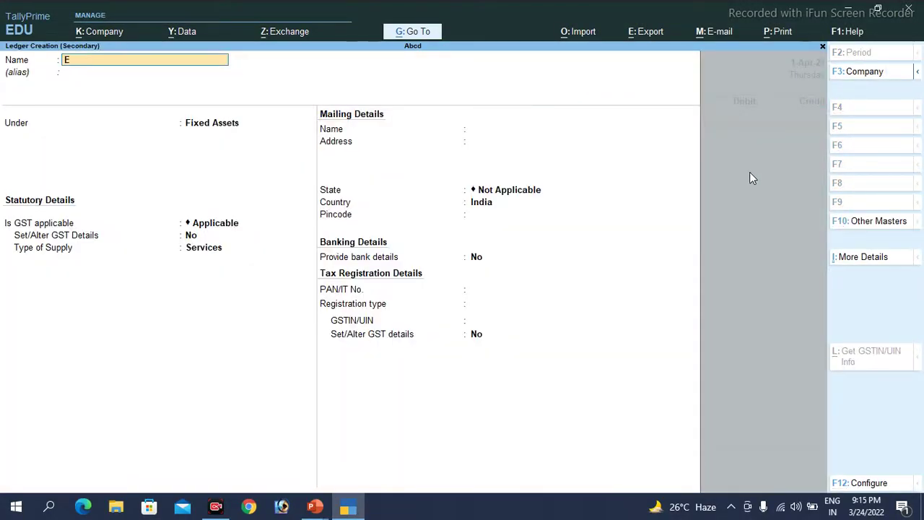
text(lectricity Charge A/c)
key(Return)
text(Ind)
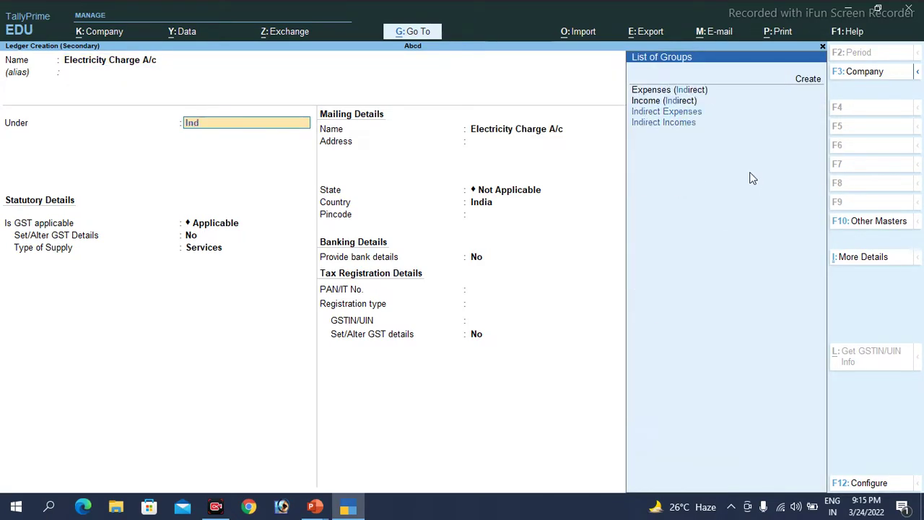
key(Down)
key(Down)
key(Down)
key(Up)
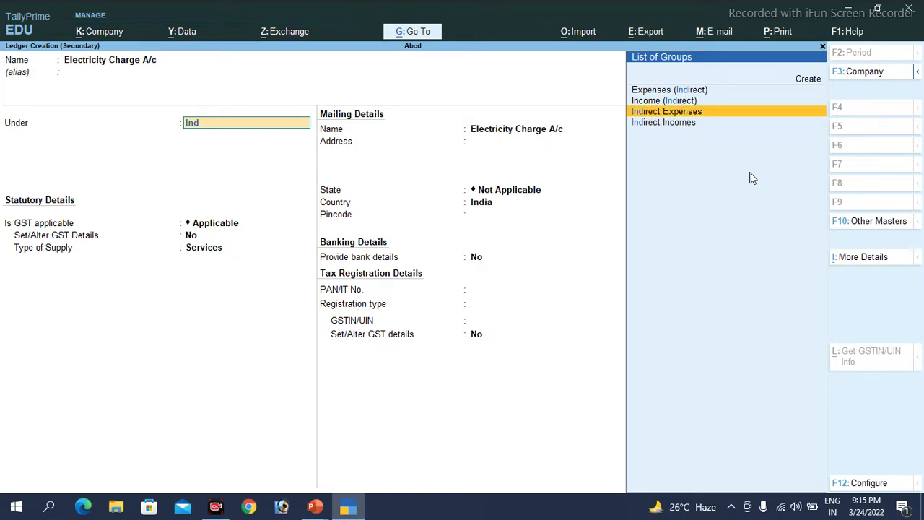
key(Return)
key(ctrl+a)
Debit Electricity Charge A/c with 1000, credit Cash with 1000, and save the payment voucher
text(1000)
key(Return)
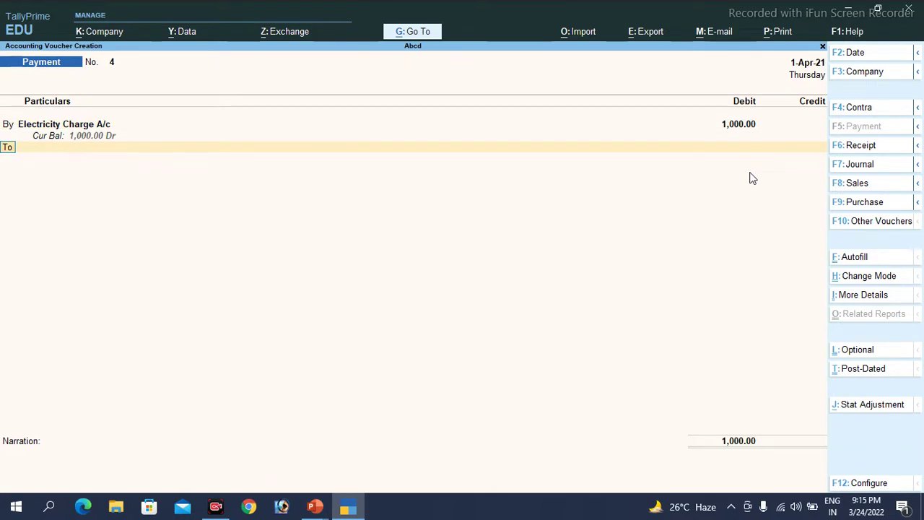
key(Down)
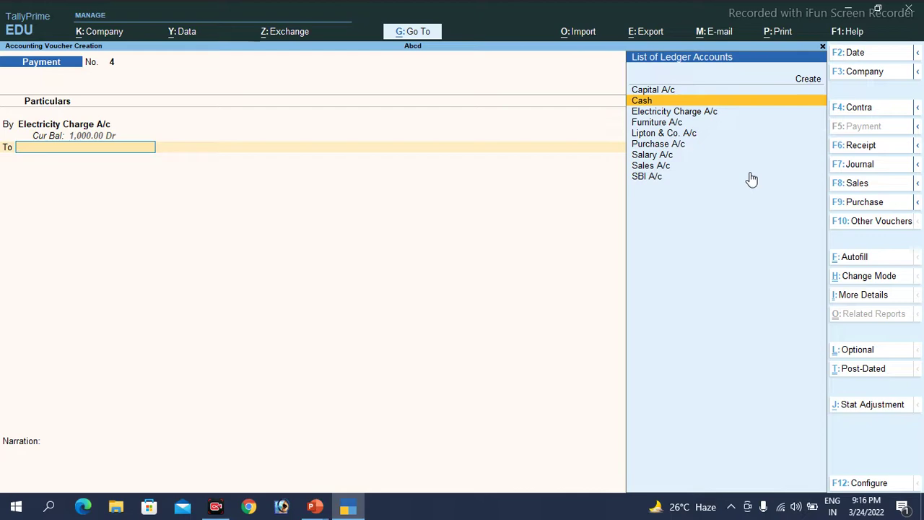
key(Return)
key(Return)
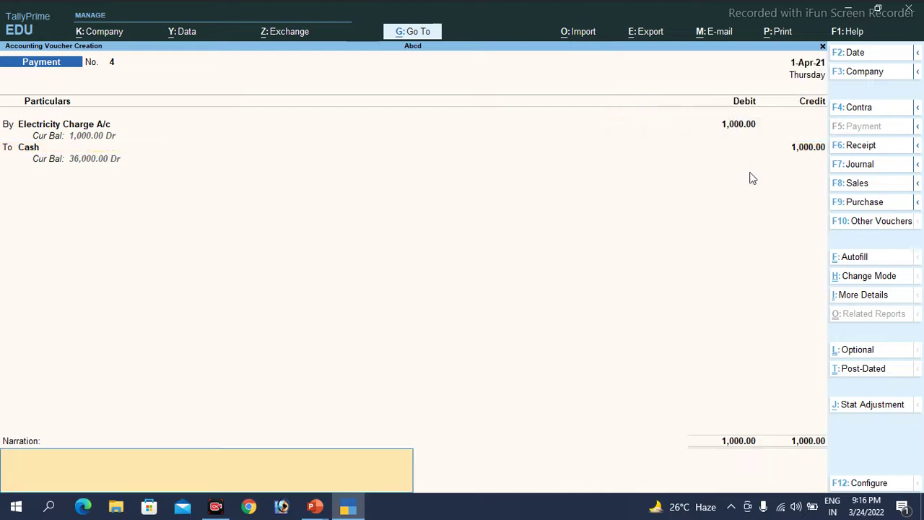
key(Return)
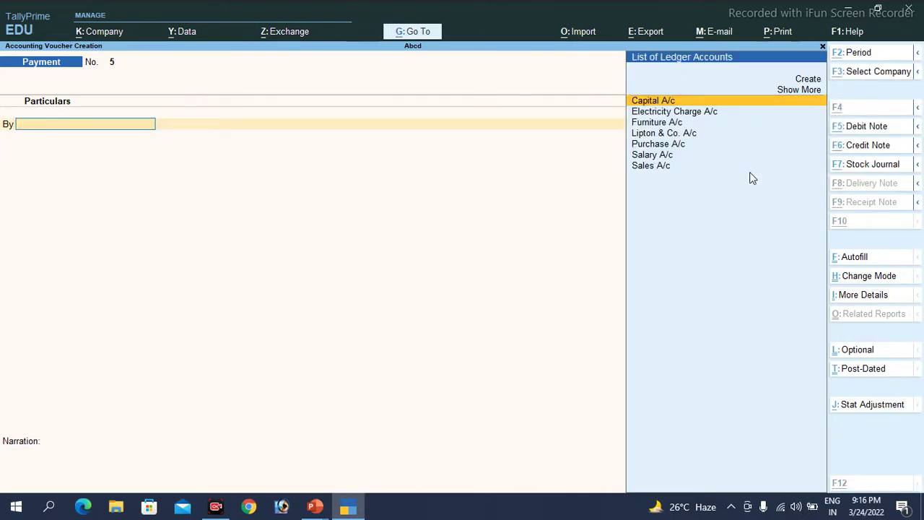
Look up the transaction following the electricity charges in the PowerPoint slides and return to TallyPrime
key(alt+Tab)
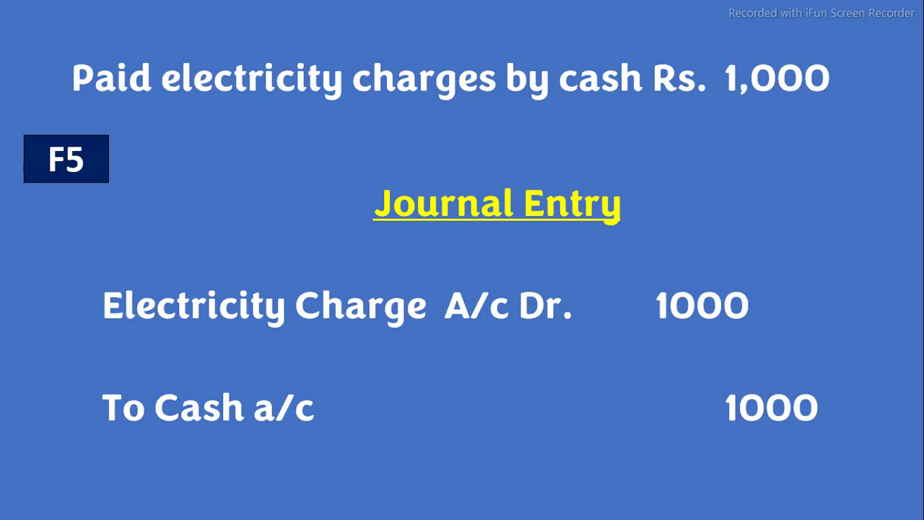
key(Right)
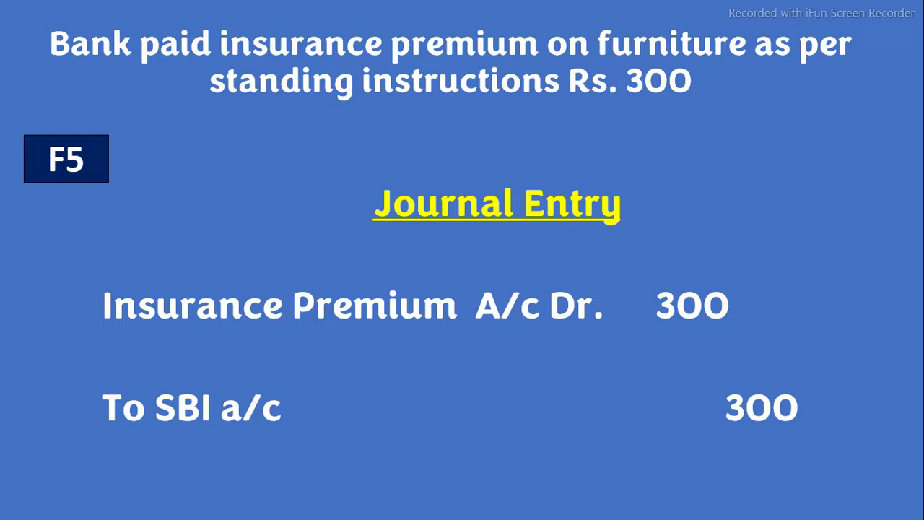
key(alt+Tab)
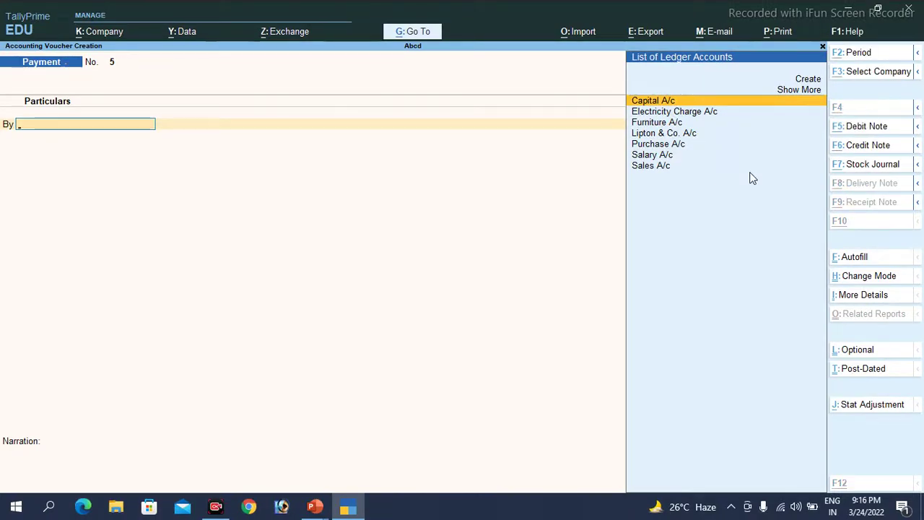
Create the ledger Insurance Premium A/c under the Indirect Expenses group and save it into the payment voucher
key(alt+c)
text(Insura)
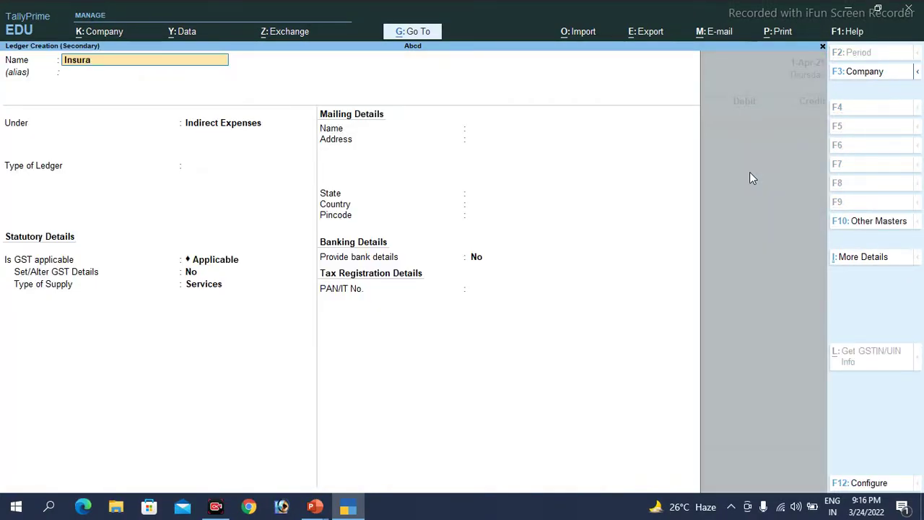
text(nce Premium A/c)
key(Return)
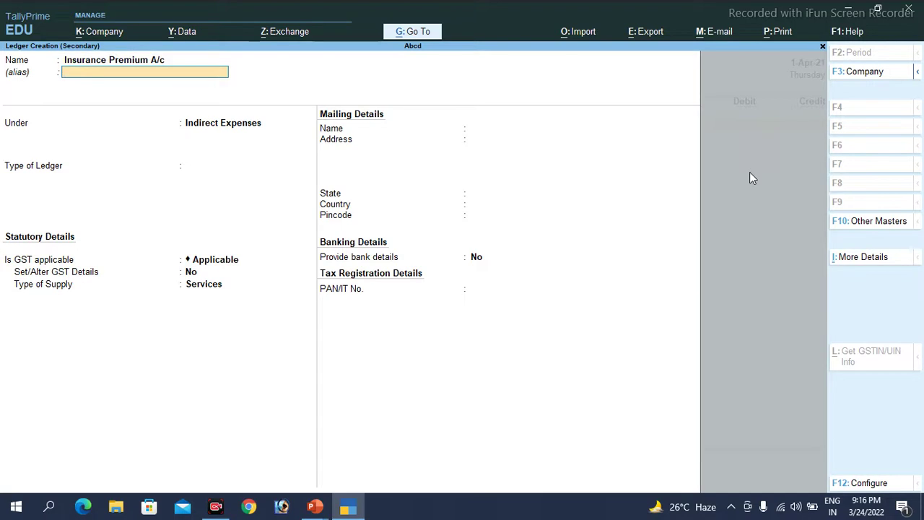
key(Return)
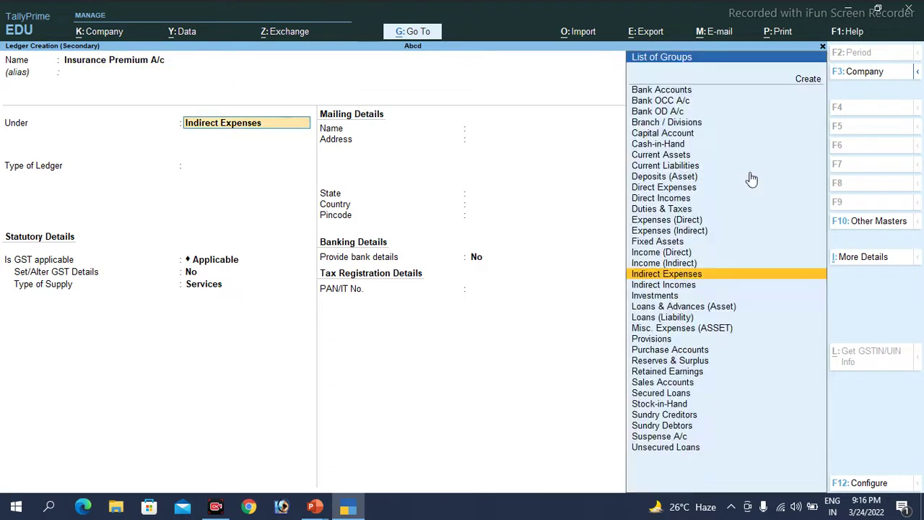
key(Return)
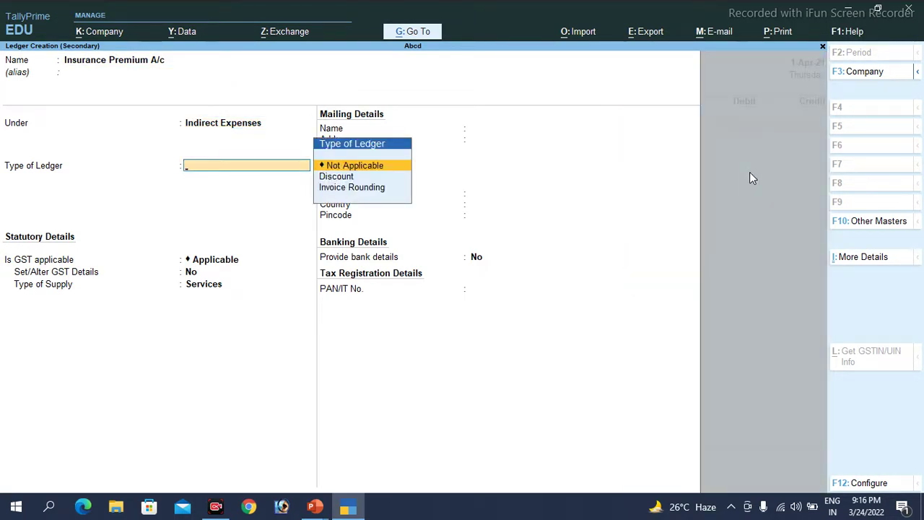
key(ctrl)
key(ctrl+a)
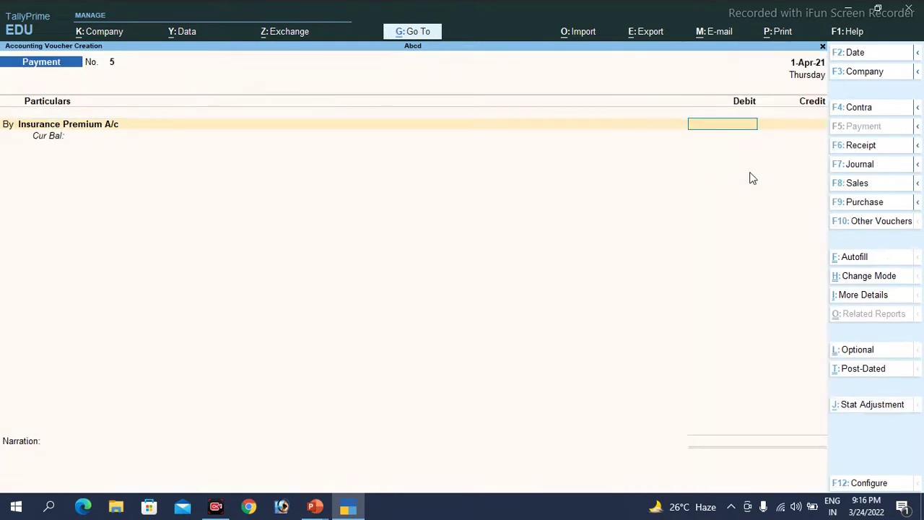
Debit Insurance Premium A/c with 300 and credit SBI A/c with 300 in the payment voucher
text(300)
key(Return)
key(Return)
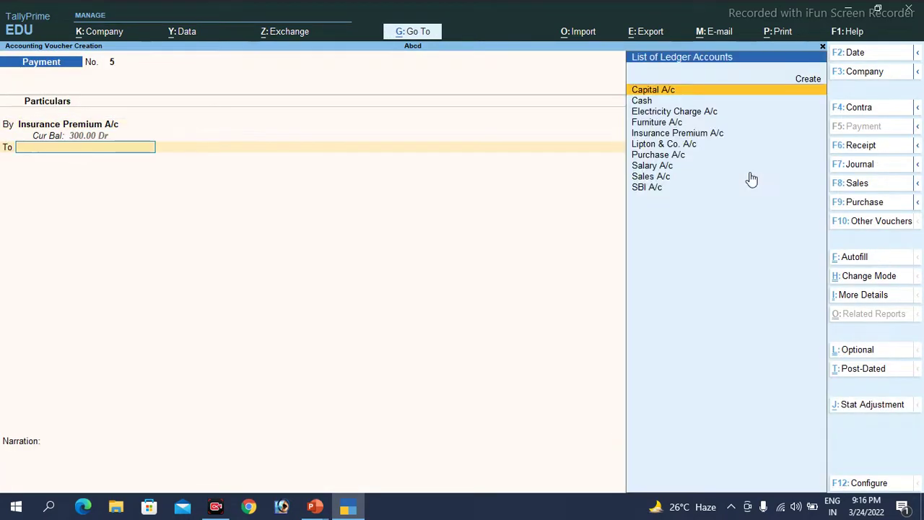
key(Down)
key(Down)
key(Down)
key(Down)
key(Down)
key(Down)
key(Down)
key(Down)
key(Down)
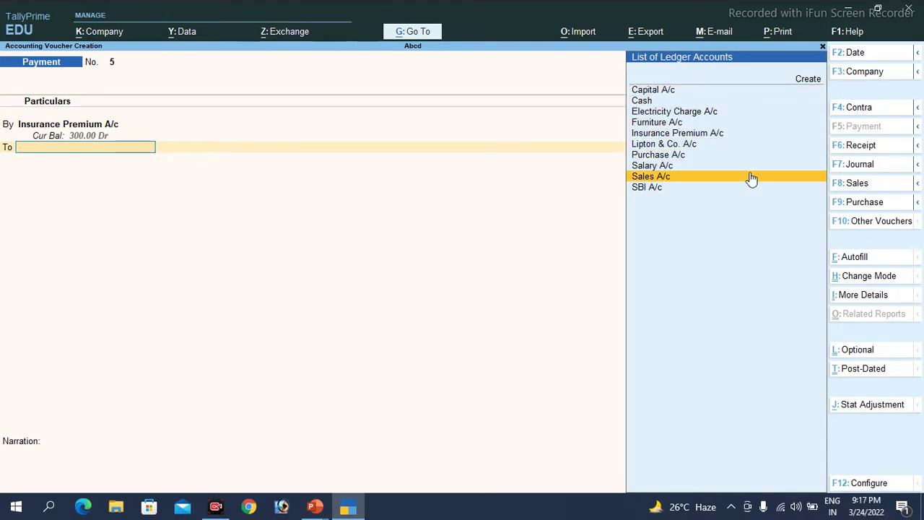
key(Return)
key(Return)
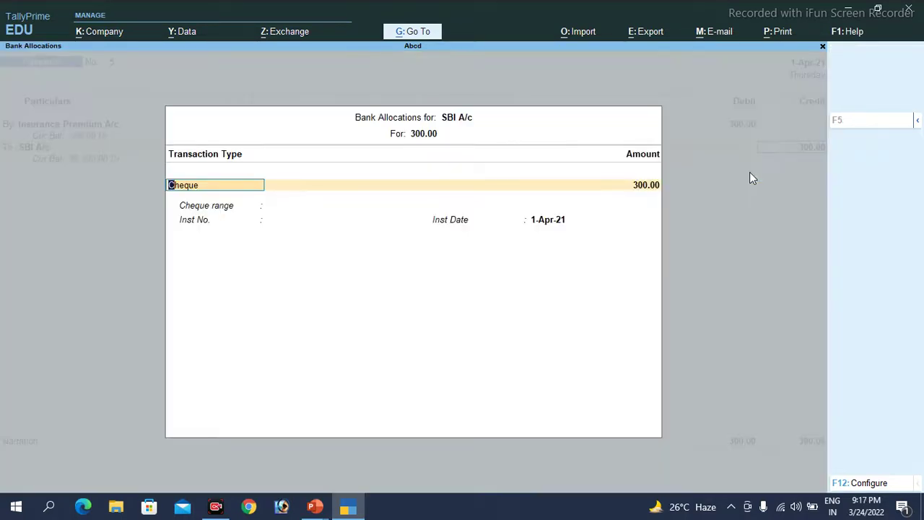
Allocate the SBI A/c payment as a Cheque with instrument number 1 dated 1-Apr-21, and save the insurance premium voucher
key(Return)
key(Return)
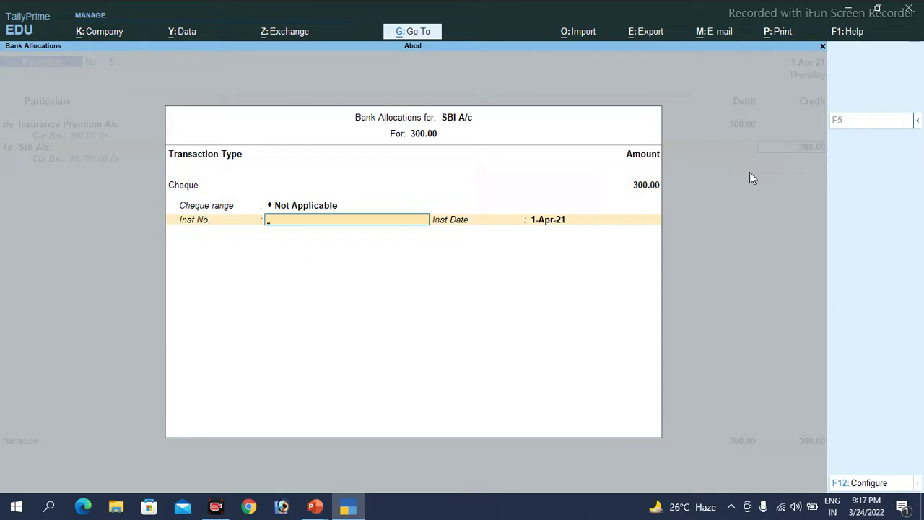
text(1)
key(Return)
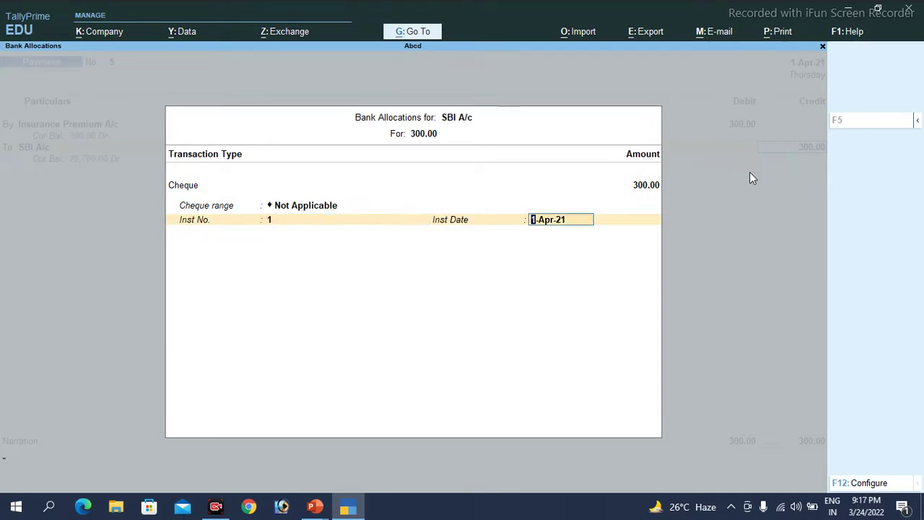
key(Return)
key(Return)
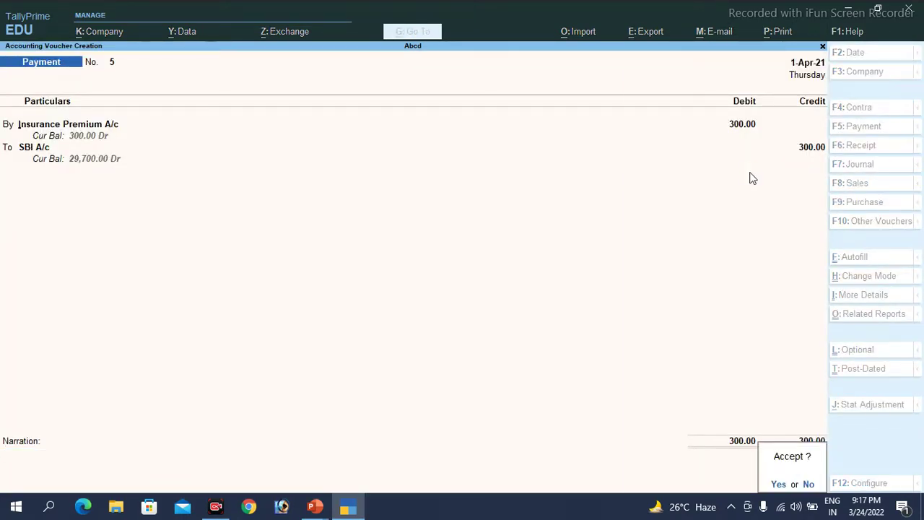
key(Return)
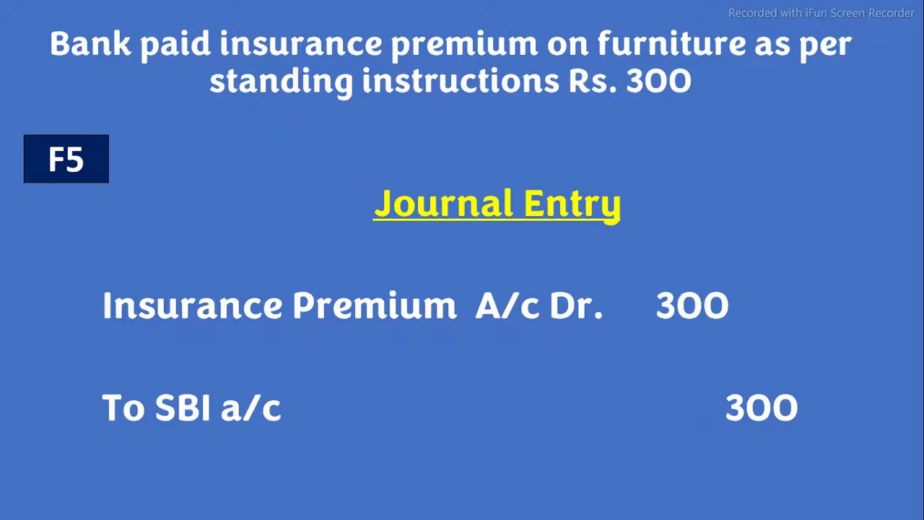
Check the PowerPoint slides for a further transaction, return to TallyPrime and leave voucher creation
key(Right)
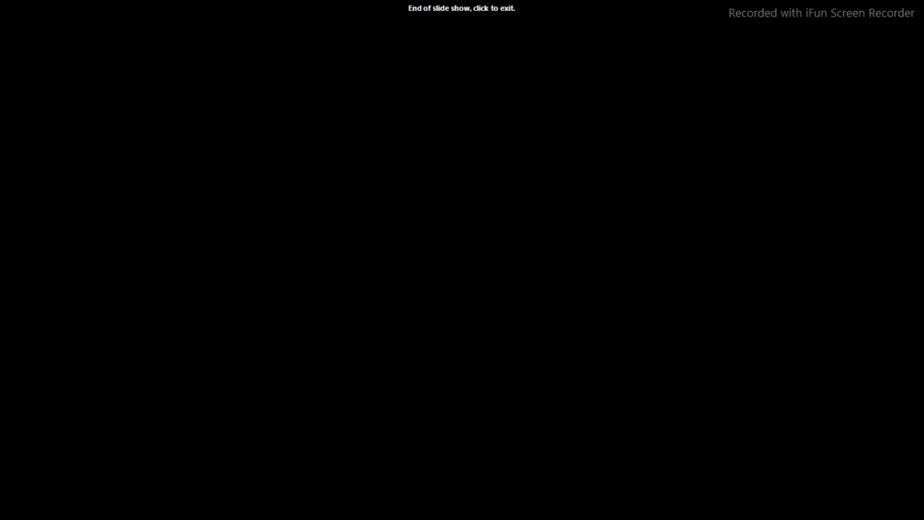
key(alt+Tab)
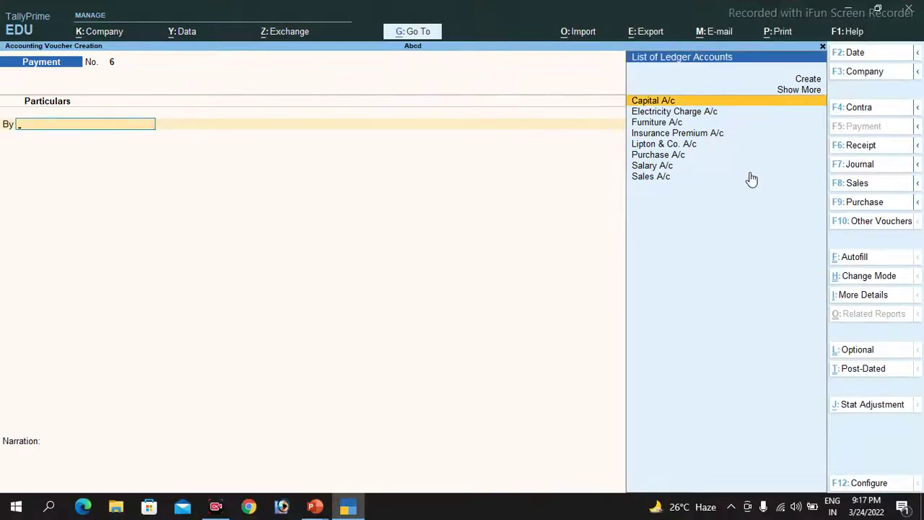
key(Escape)
Review the Balance Sheet in detailed form and return to the Gateway of Tally
key(Down)
key(Down)
key(Down)
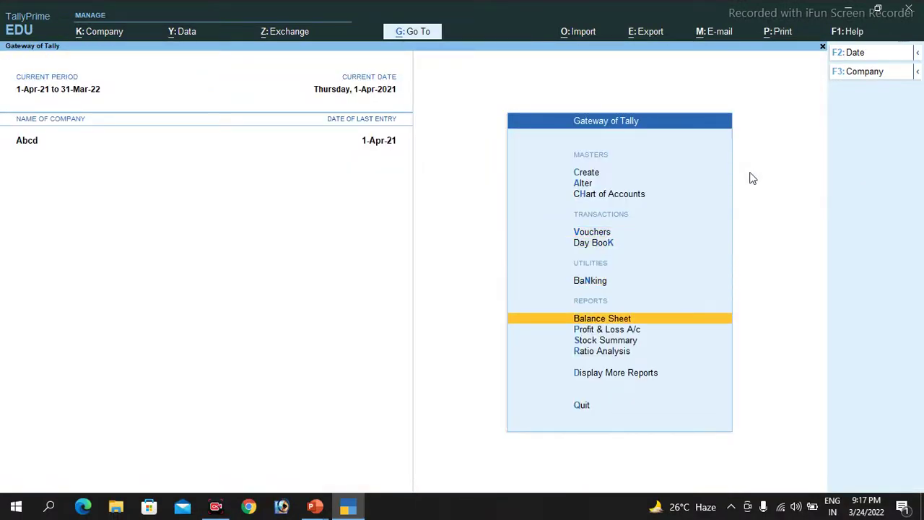
key(Return)
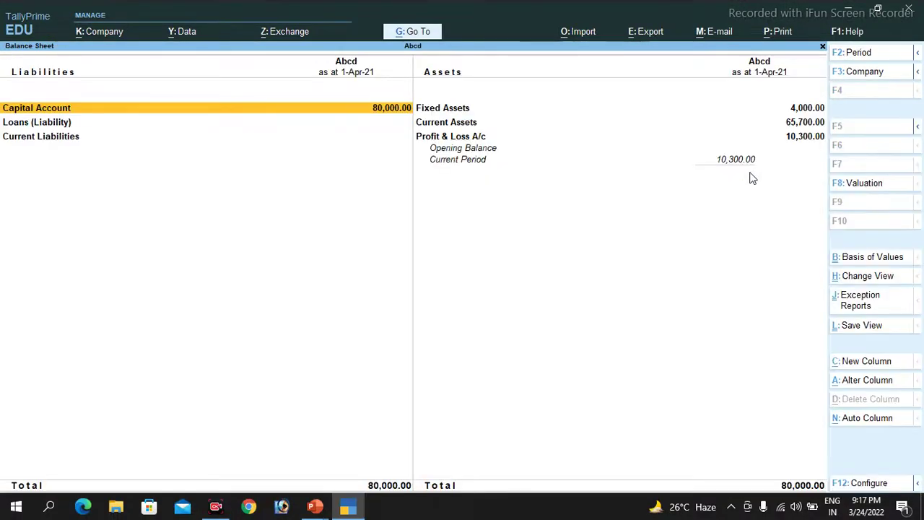
key(alt+F5)
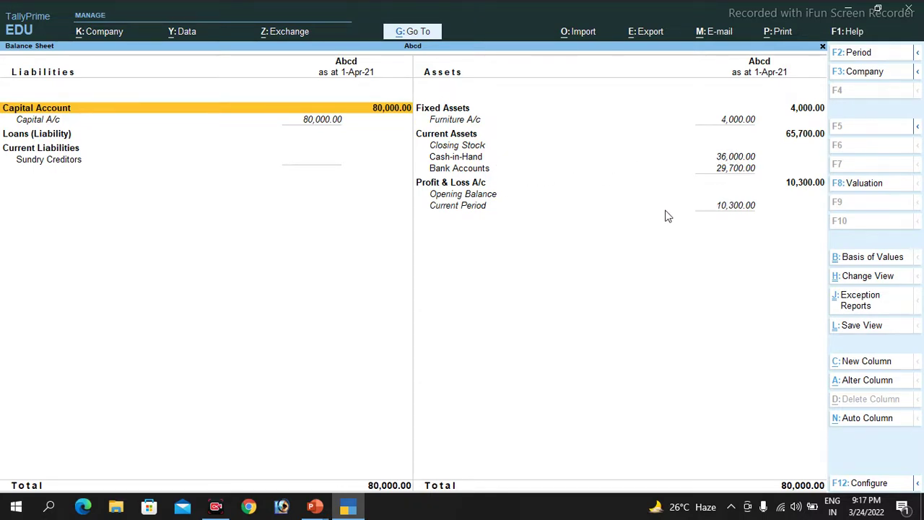
key(Escape)
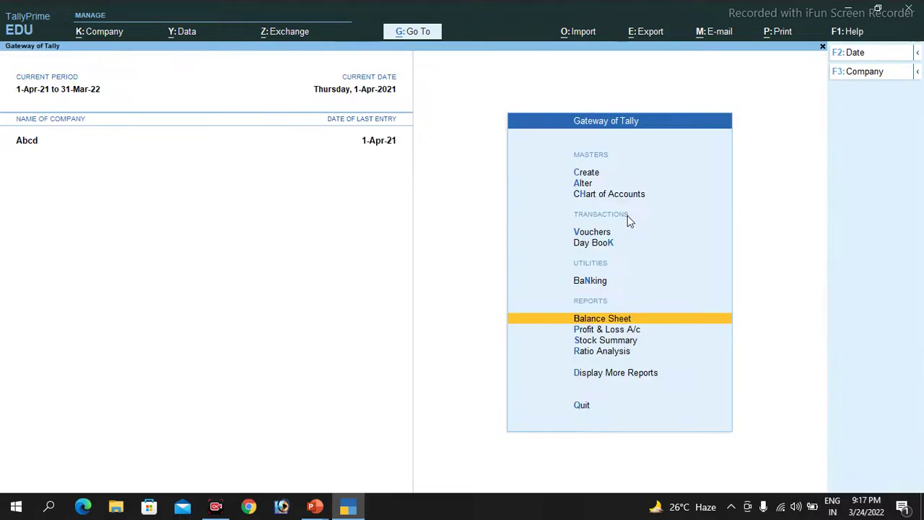
Review the Profit & Loss A/c with its purchase, sales and indirect expense ledgers, and close the report
key(Down)
key(Return)
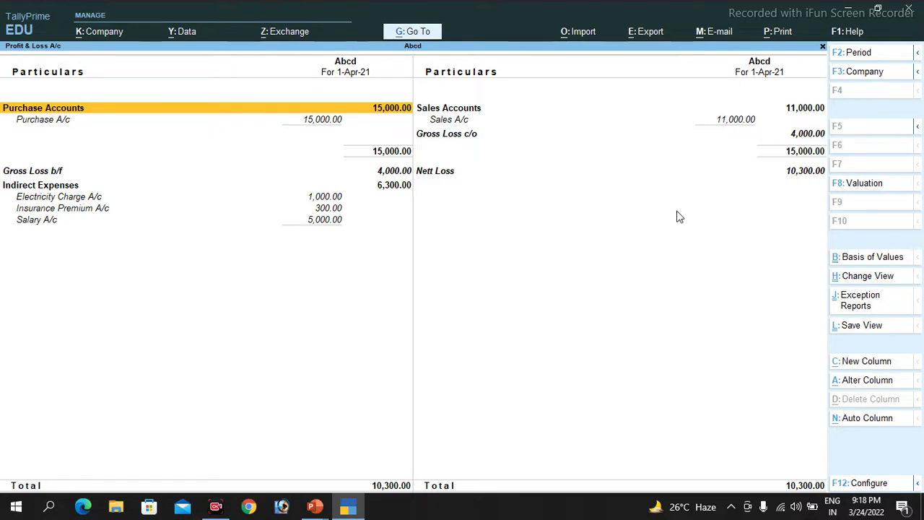
key(Escape)
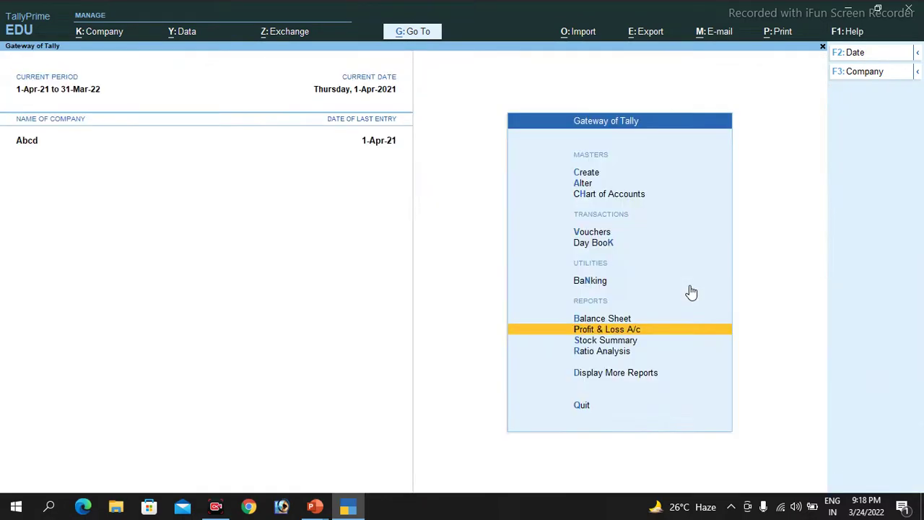
Recheck the Profit & Loss A/c entry on the assets side of the Balance Sheet and close the report
key(Up)
key(Return)
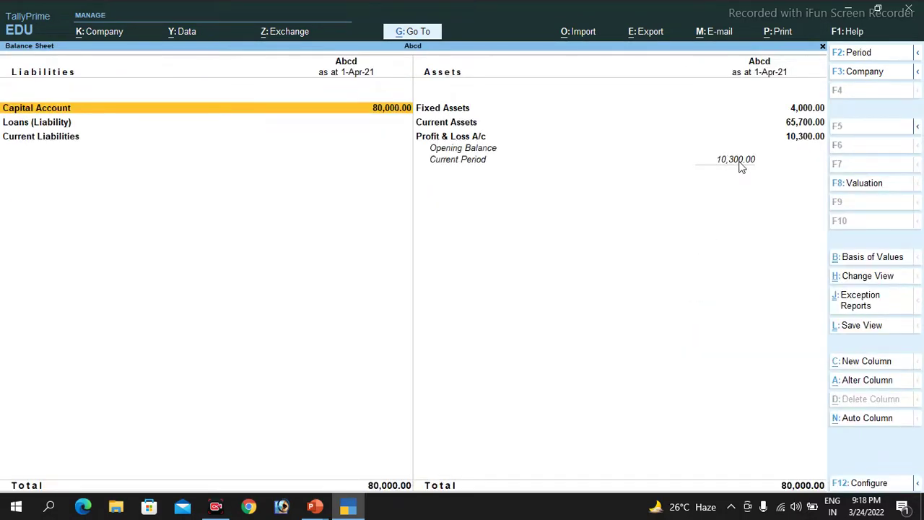
key(Escape)
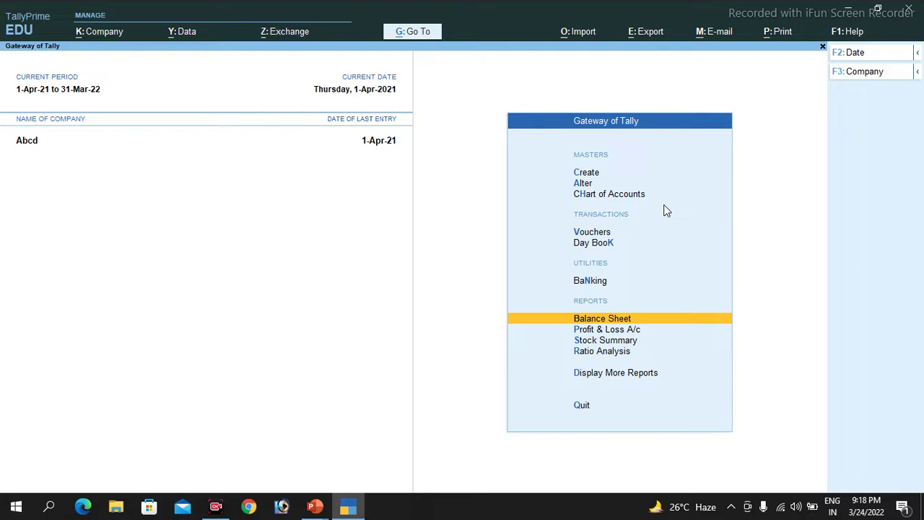
click(731, 508)
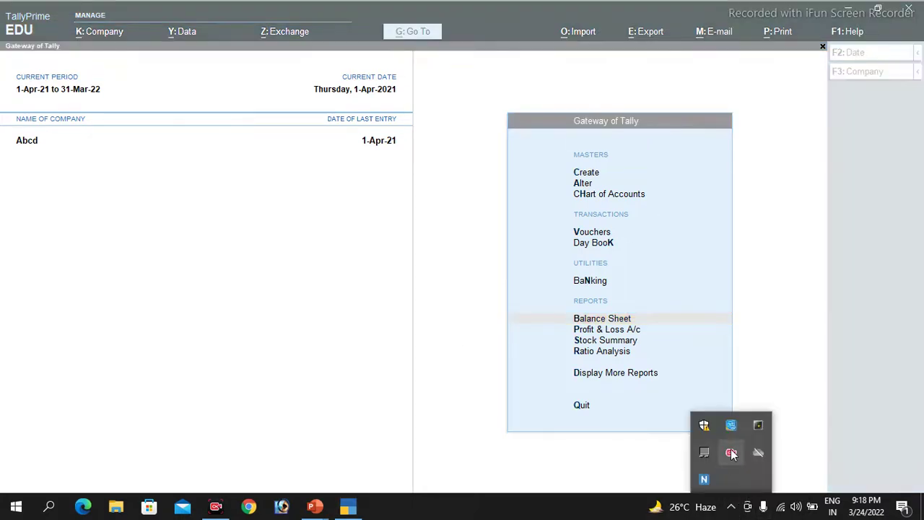